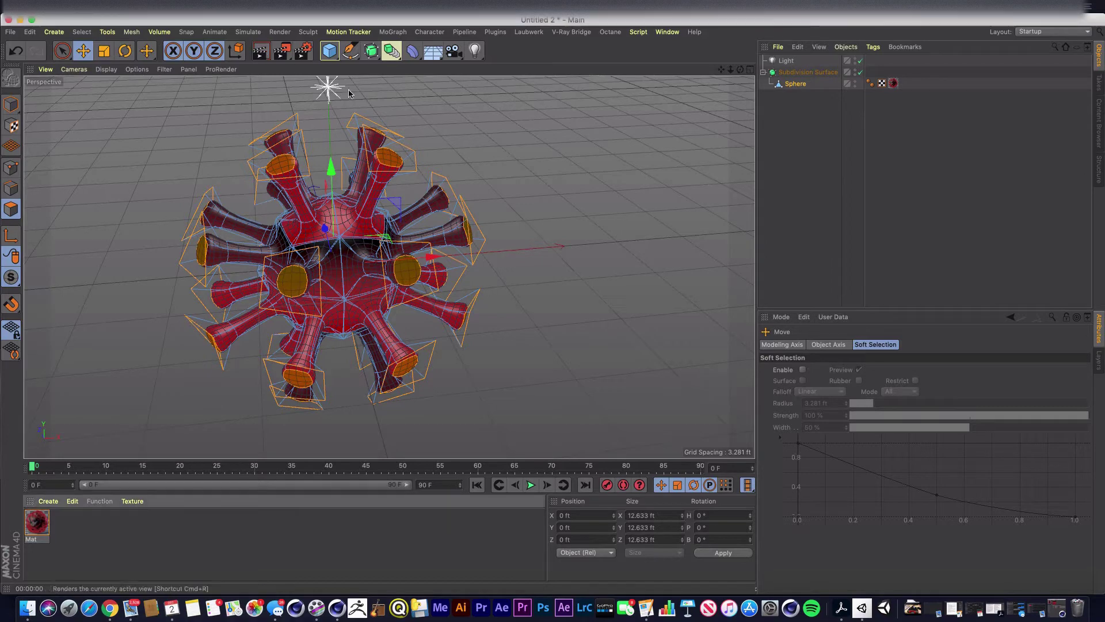
- Preview-render the virus, add a Sphere primitive to its left, and move the light beside it
click(260, 51)
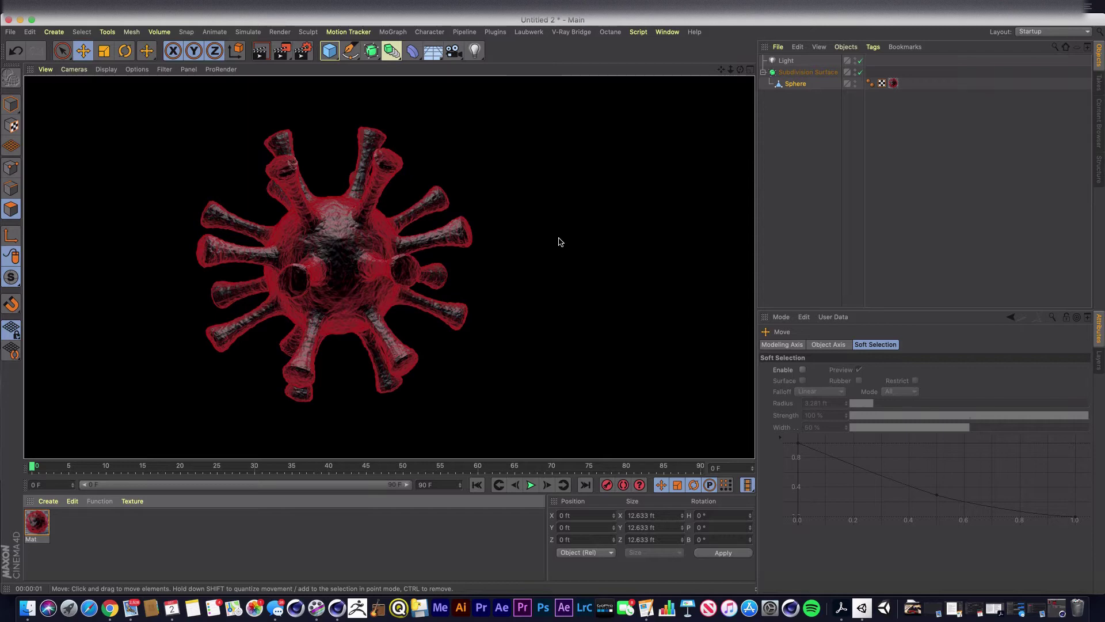
click(409, 525)
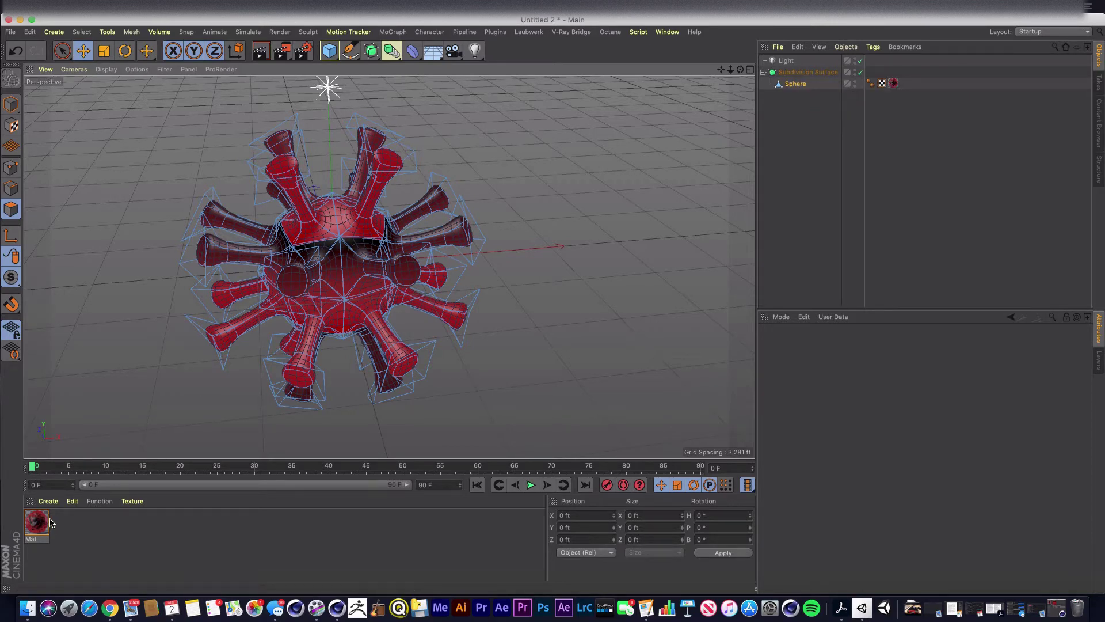
click(330, 52)
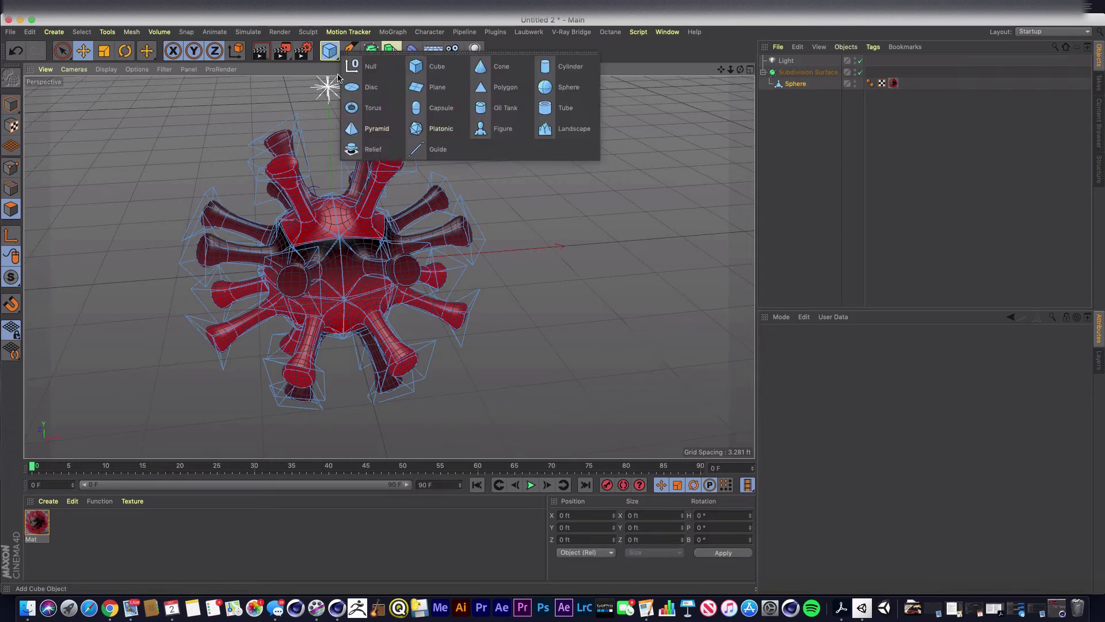
click(567, 87)
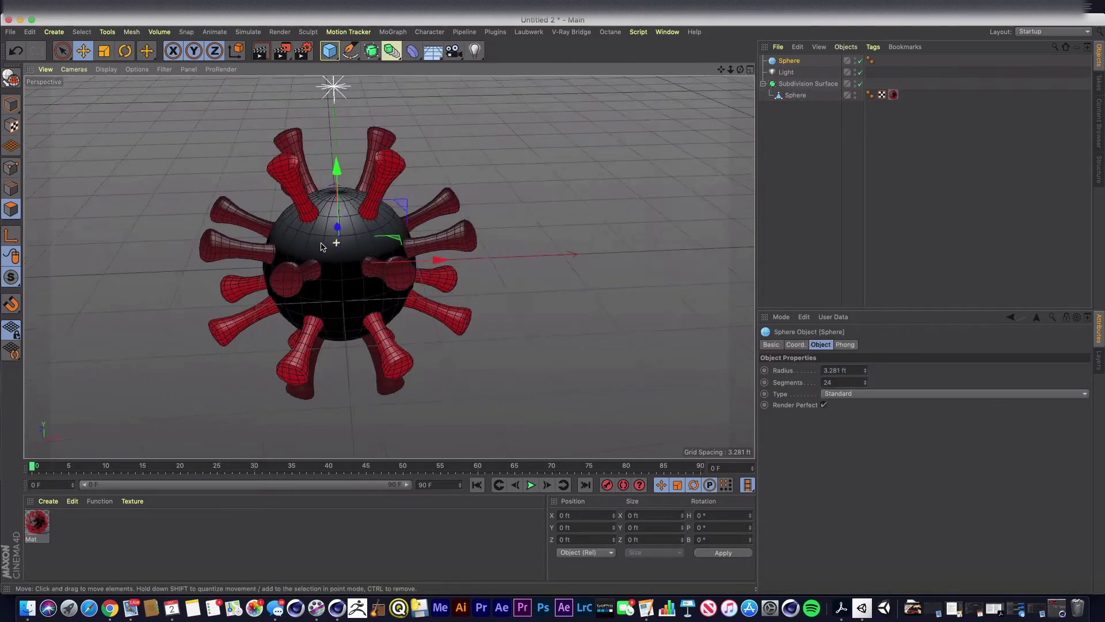
alt+drag(337, 242, 164, 259)
alt+drag(323, 264, 375, 270)
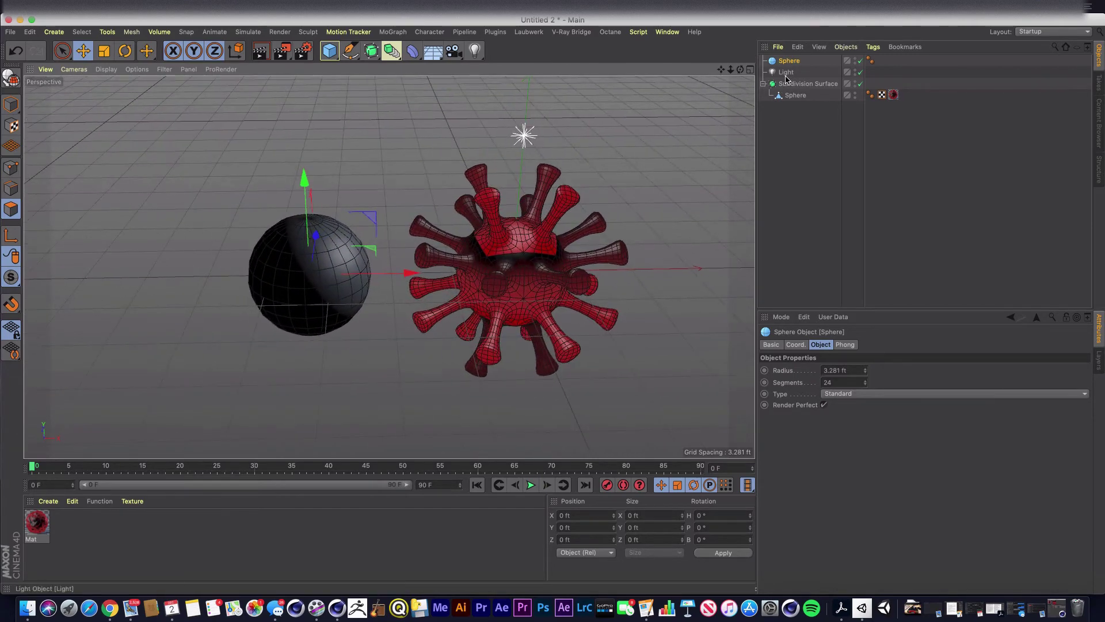
click(524, 135)
drag(616, 137, 401, 138)
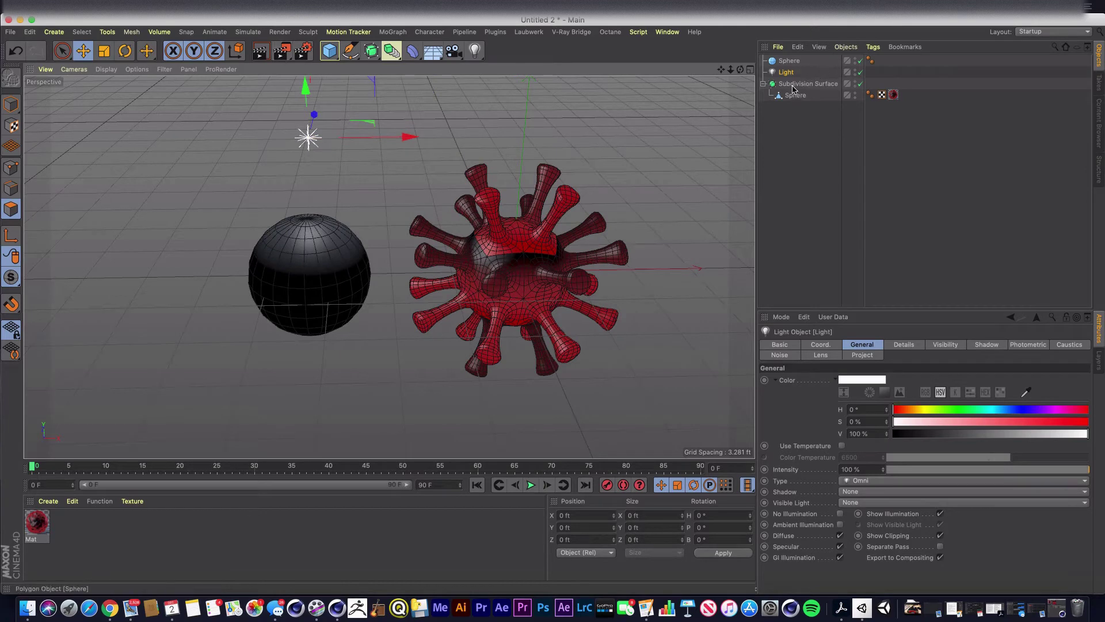
- Give the new sphere 8 segments and Hexahedron type, then switch the scene light off
click(790, 60)
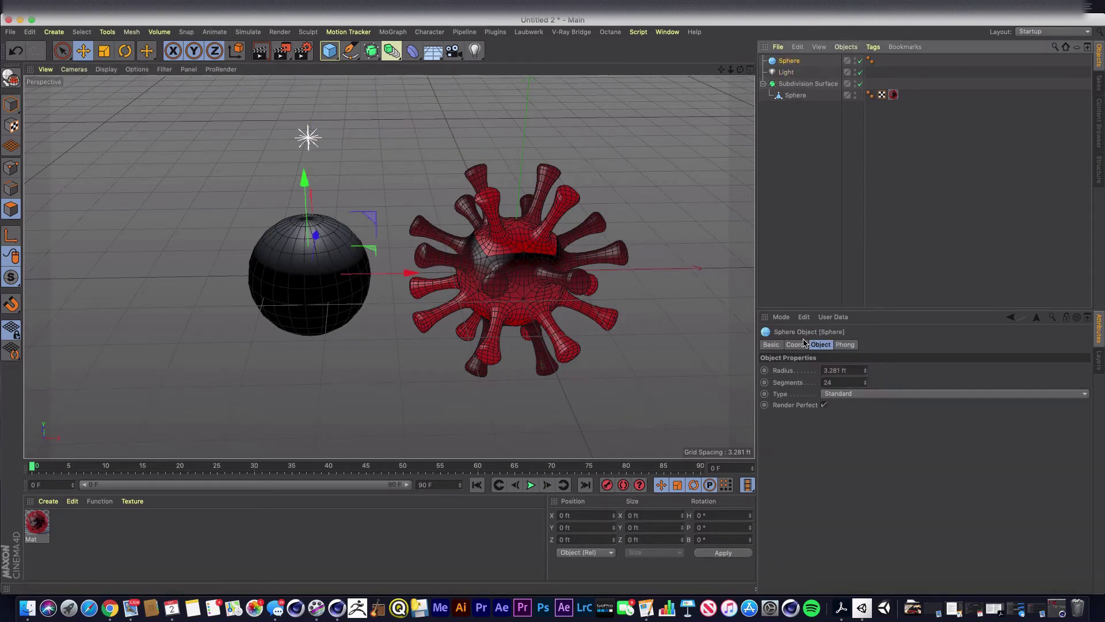
double_click(841, 382)
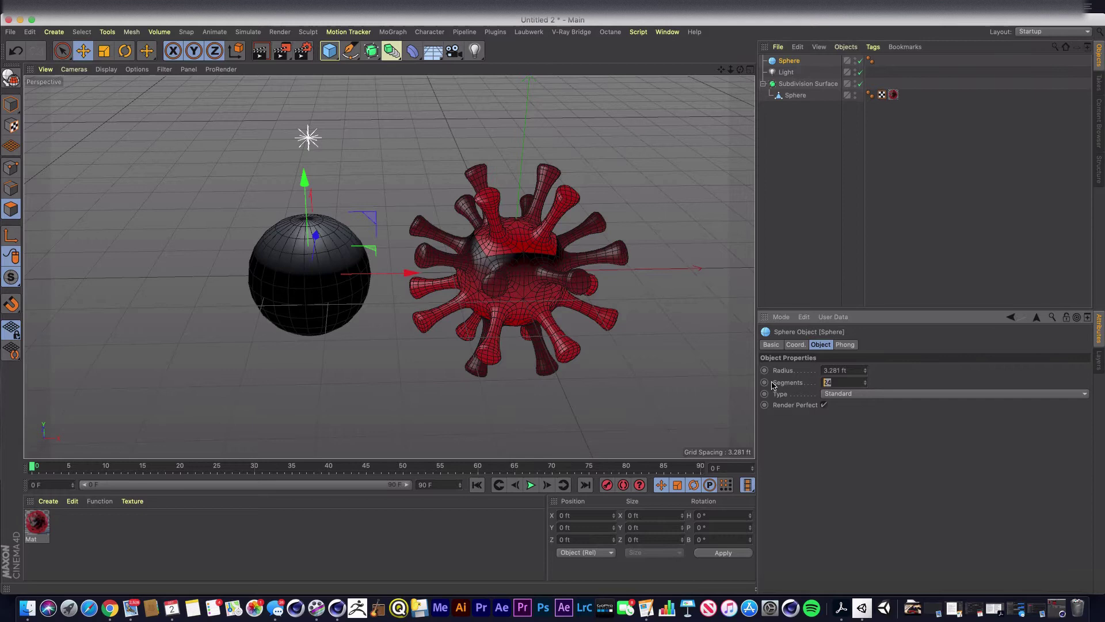
text(8)
key(Return)
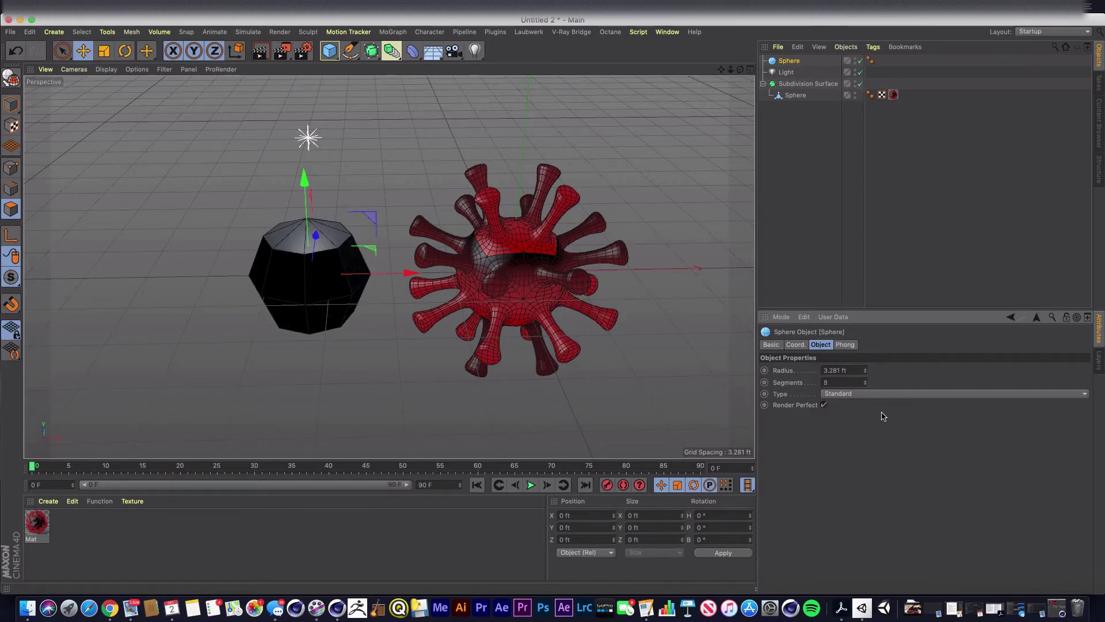
click(860, 398)
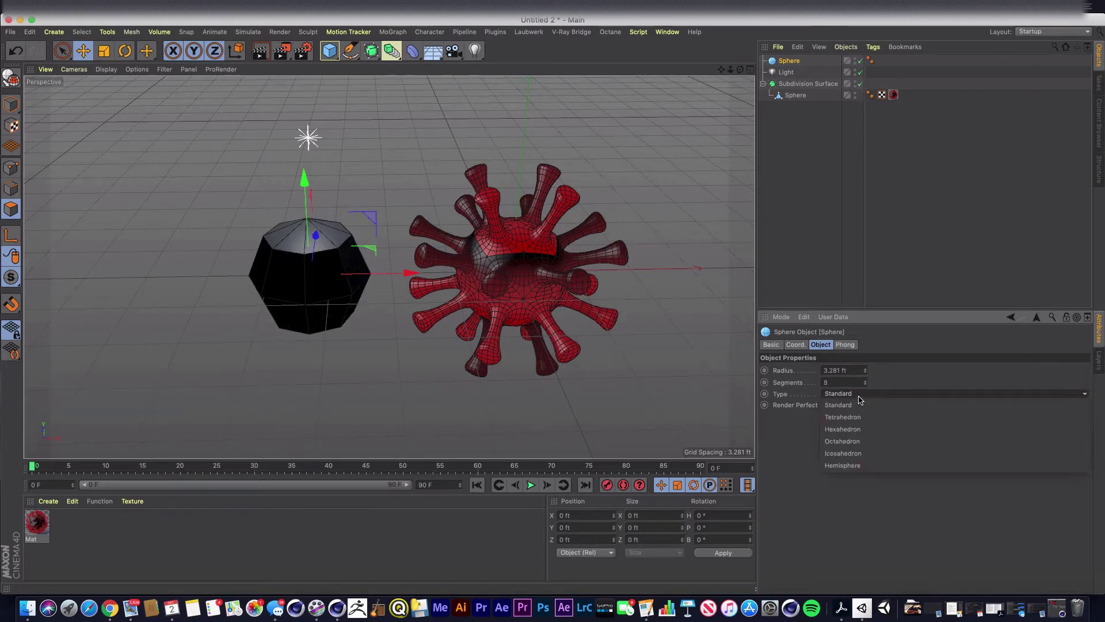
click(848, 429)
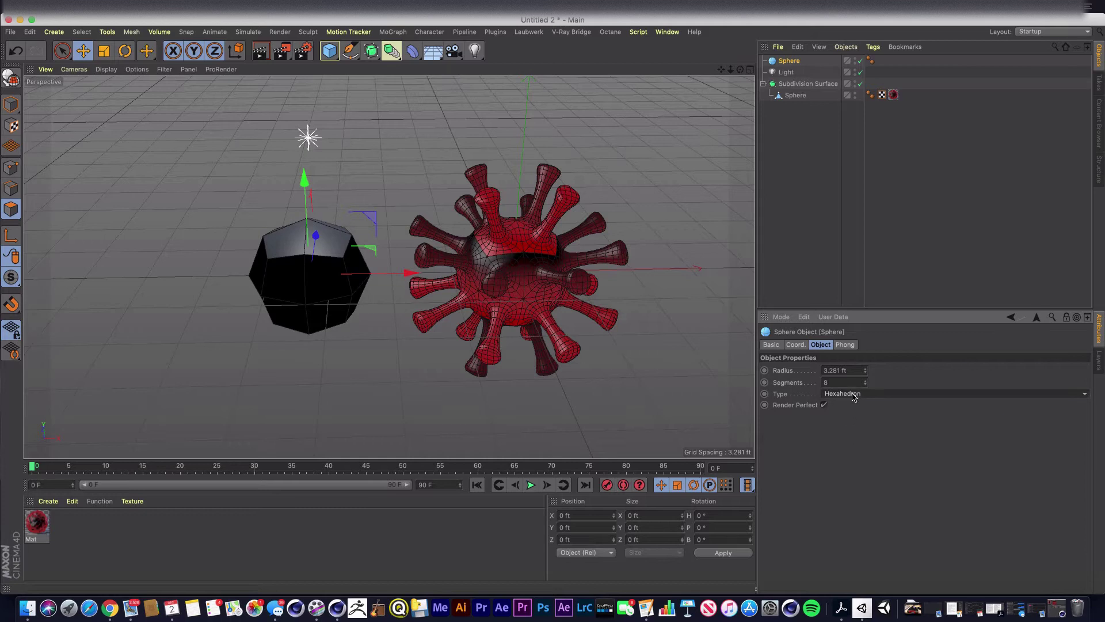
click(860, 72)
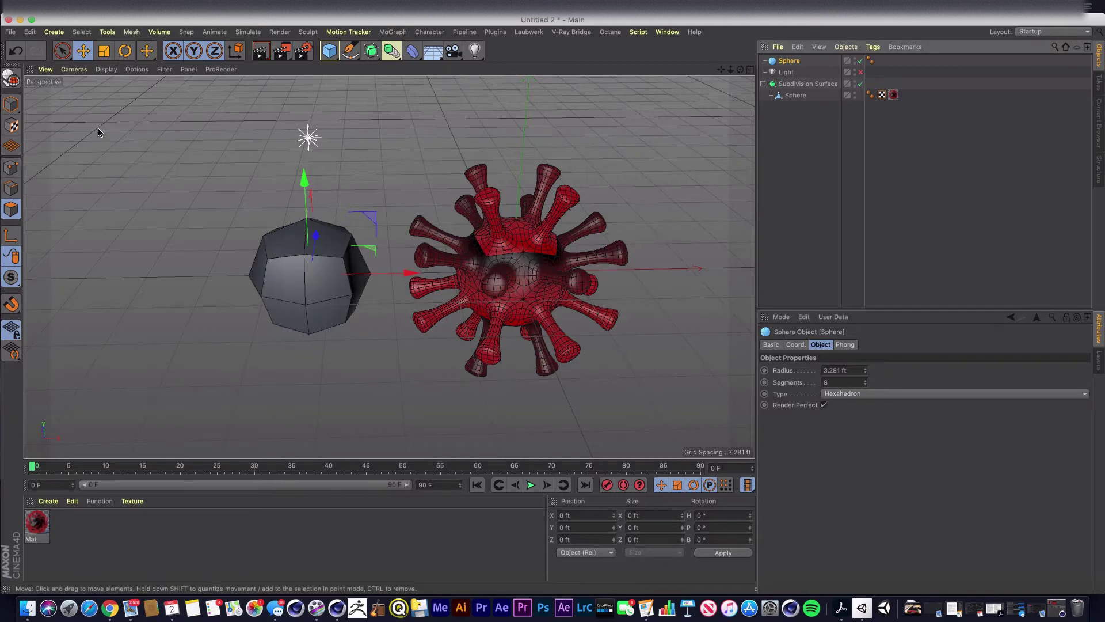
- Make the sphere editable and inset every face with Extrude Inner at a 0.795 ft offset
click(8, 80)
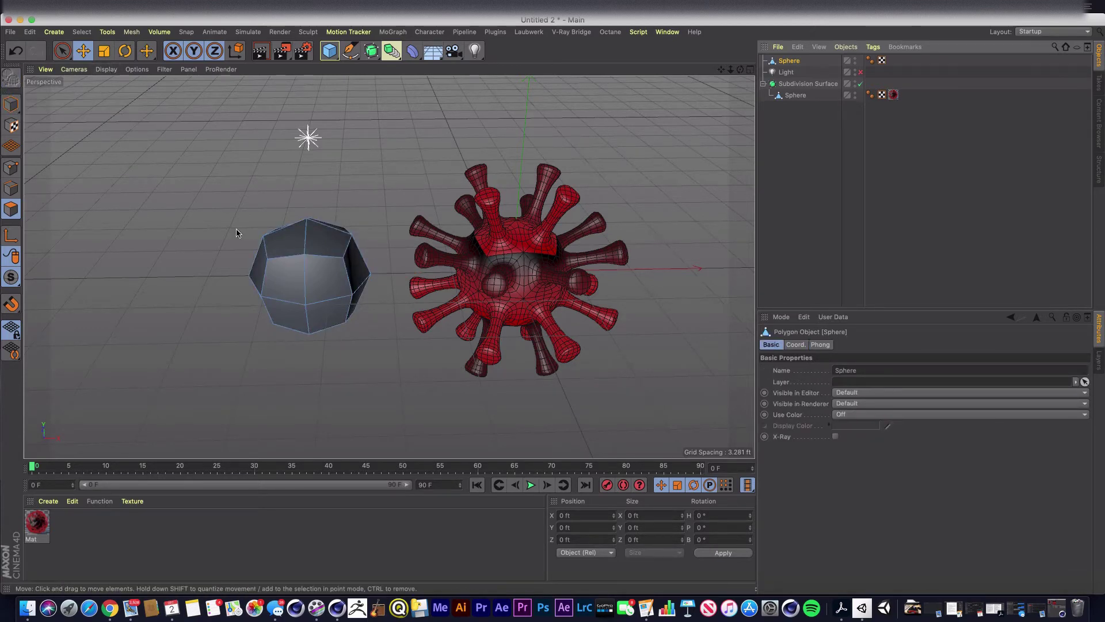
click(329, 271)
right_click(289, 288)
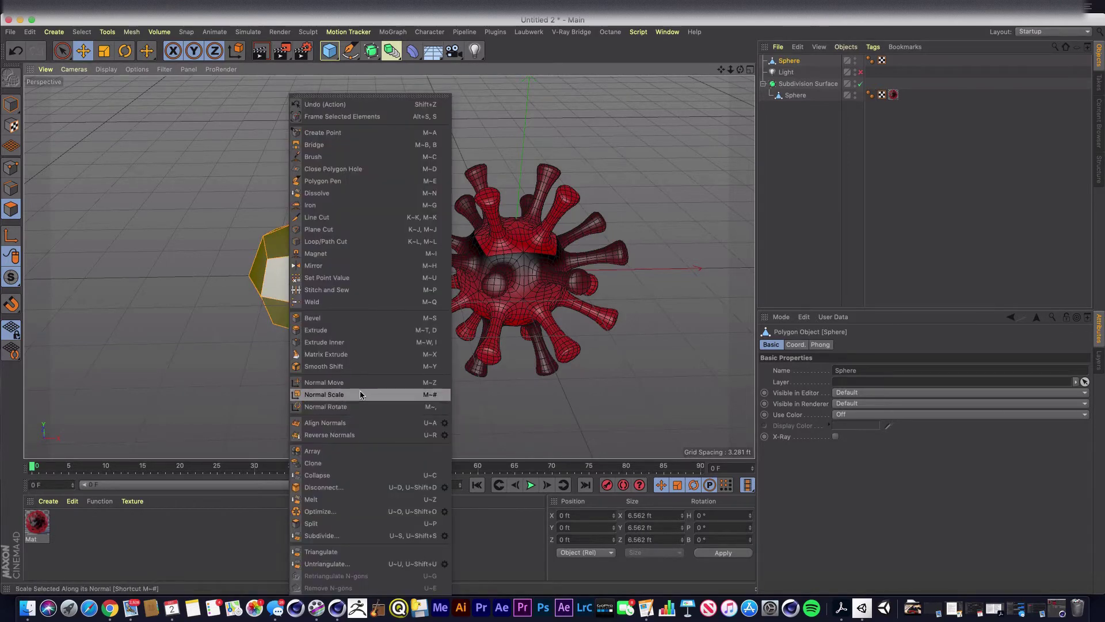
click(345, 342)
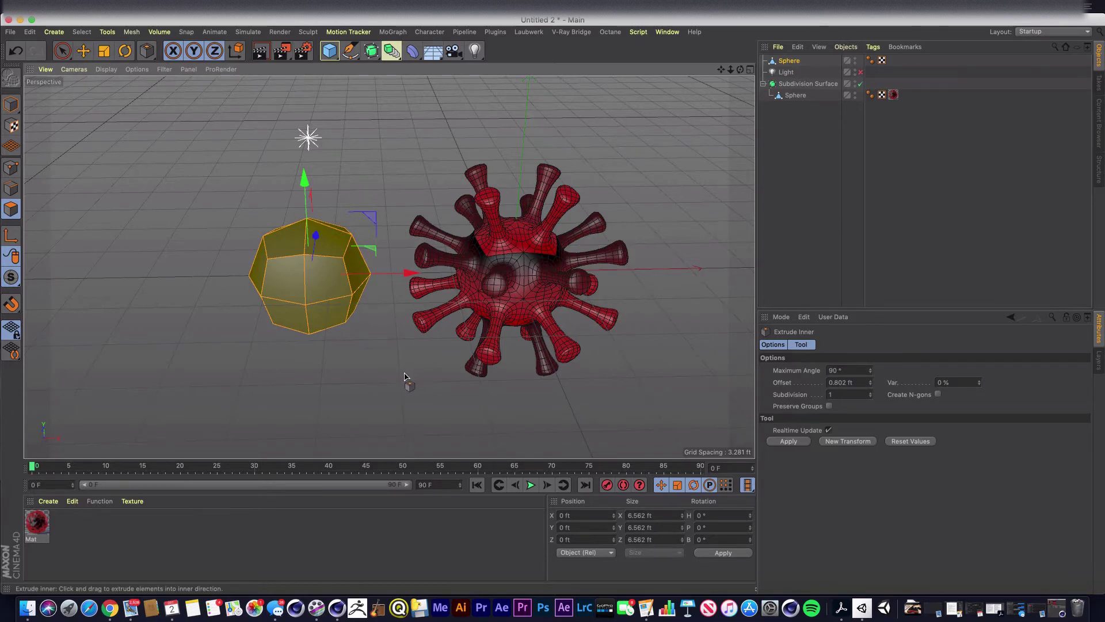
mouse_move(521, 320)
mouse_down()
mouse_move(505, 321)
mouse_move(517, 320)
mouse_up()
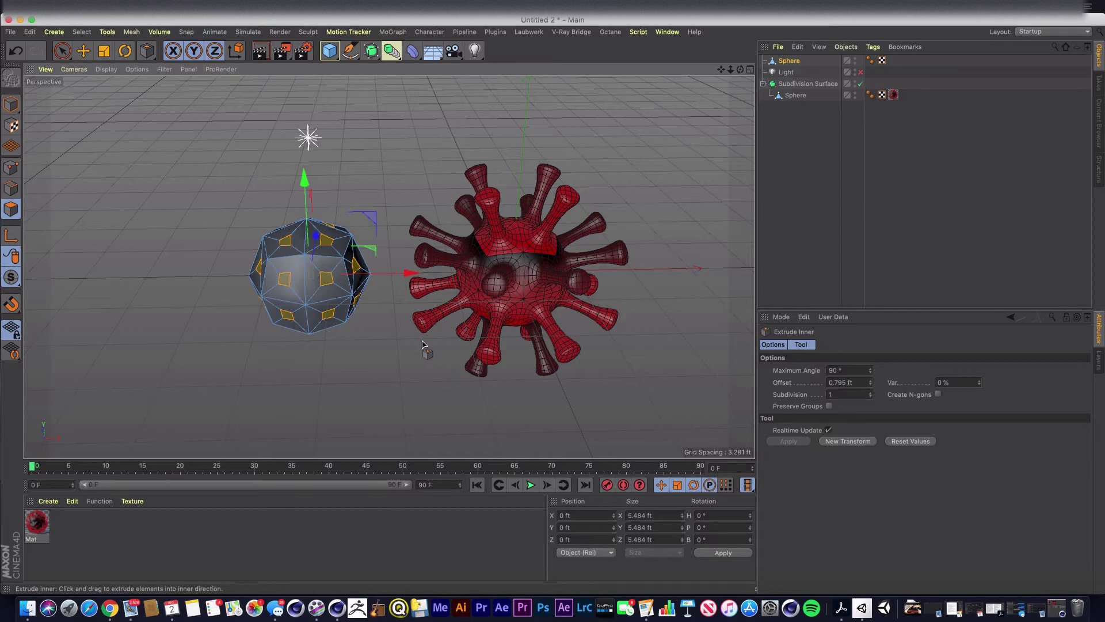
- Extrude the inset faces outward into long spikes
right_click(347, 311)
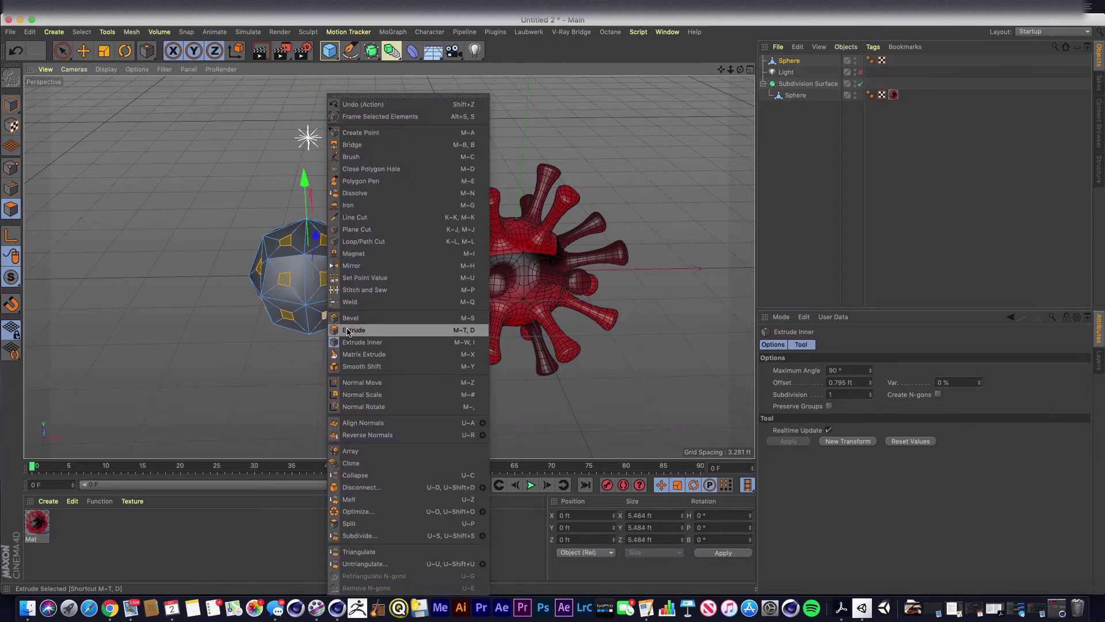
click(349, 329)
drag(424, 381, 474, 381)
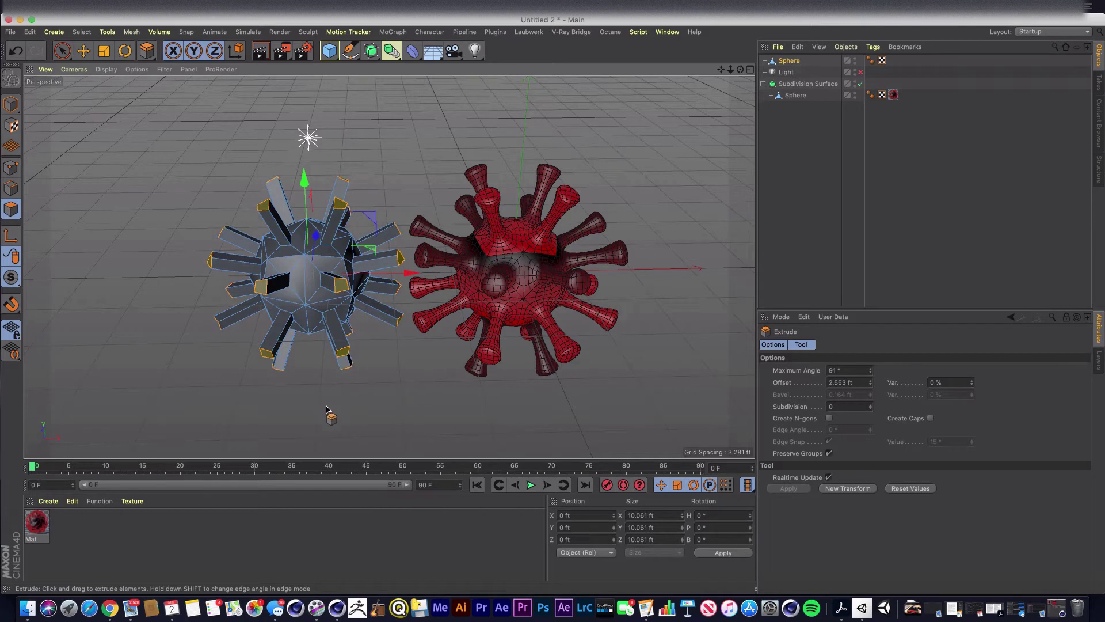
drag(326, 410, 340, 409)
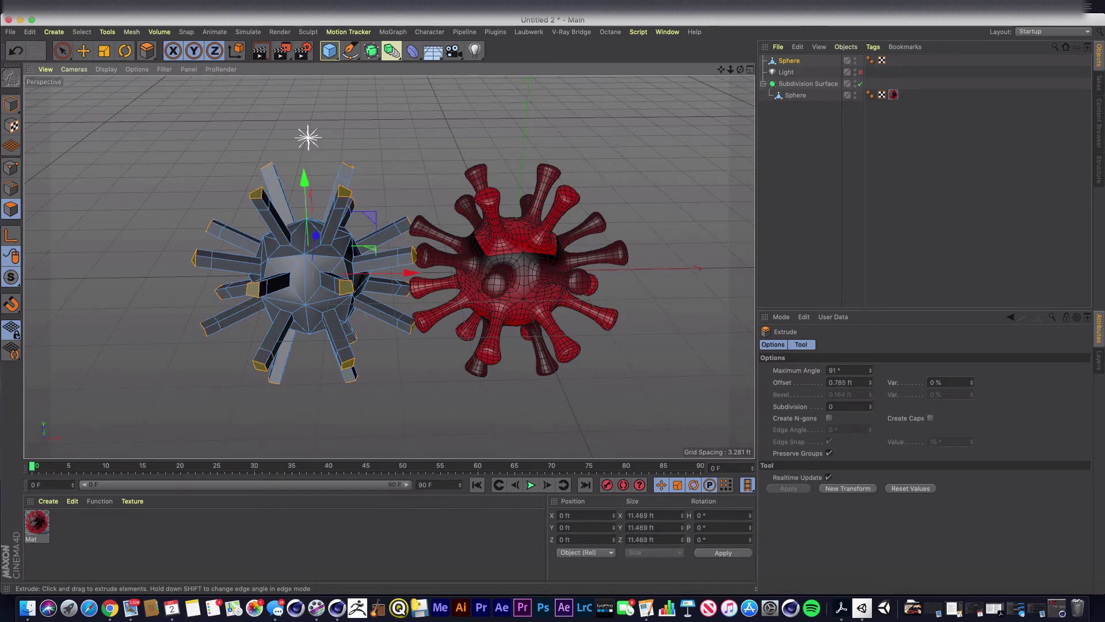
- Flare the spike tips with Normal Scale at 219.405% and return to Model mode
right_click(349, 363)
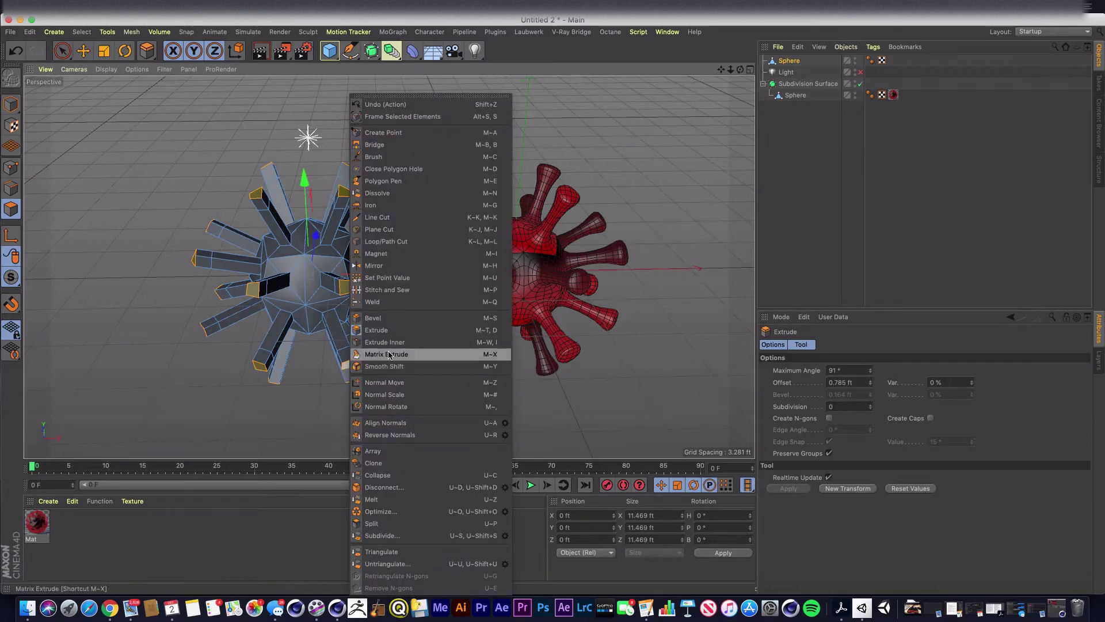
click(385, 395)
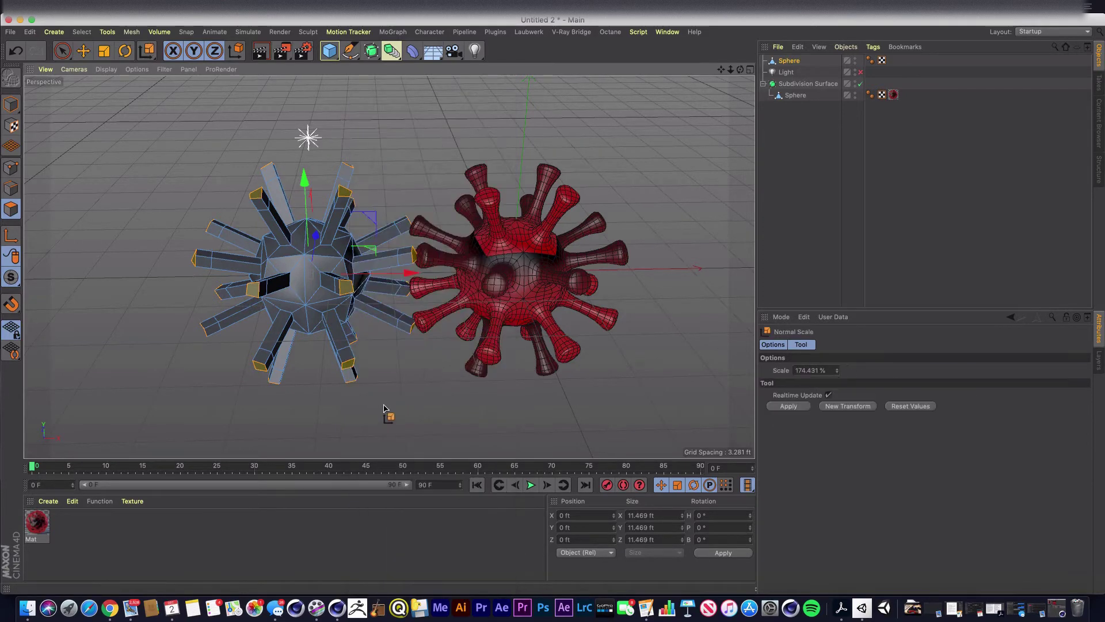
mouse_move(387, 413)
mouse_down()
mouse_move(449, 409)
mouse_move(380, 410)
mouse_up()
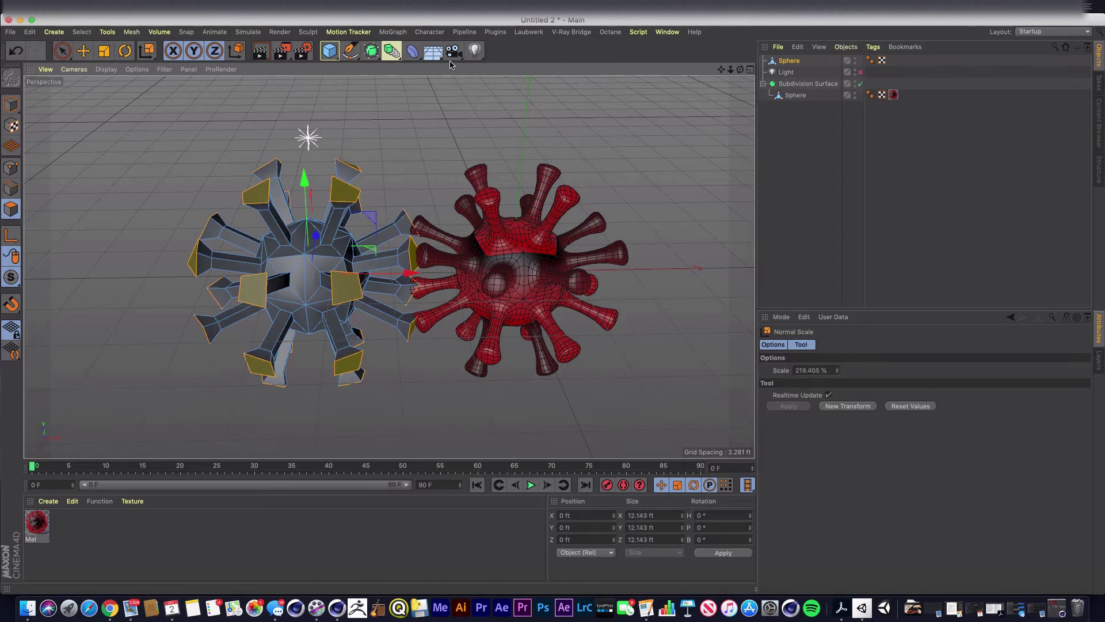
click(11, 104)
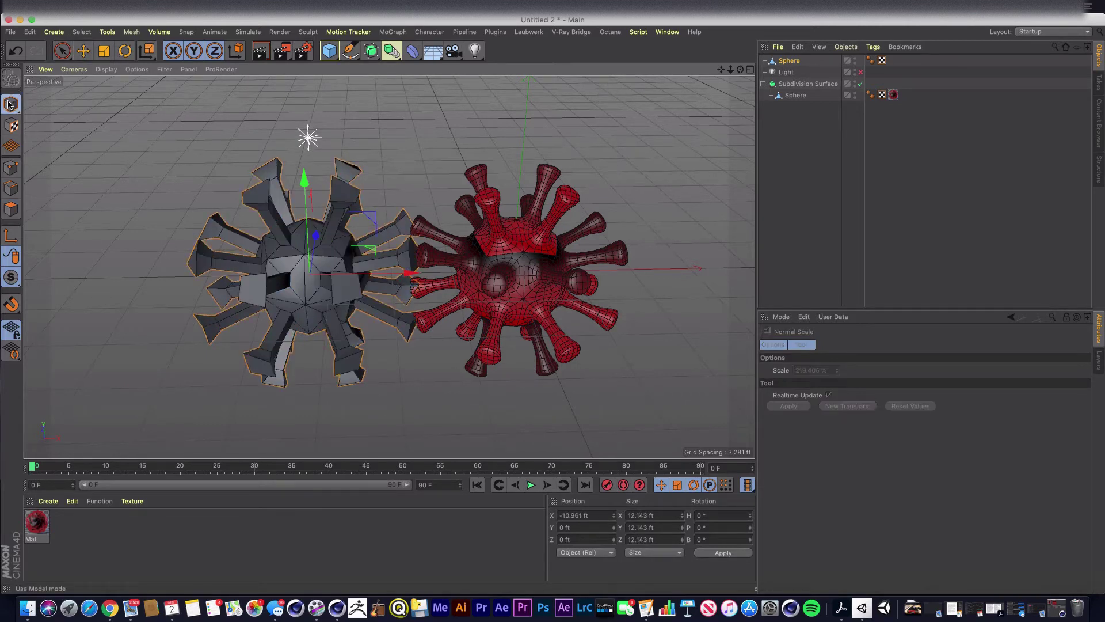
- Place the spiky sphere under a new Subdivision Surface generator
click(83, 50)
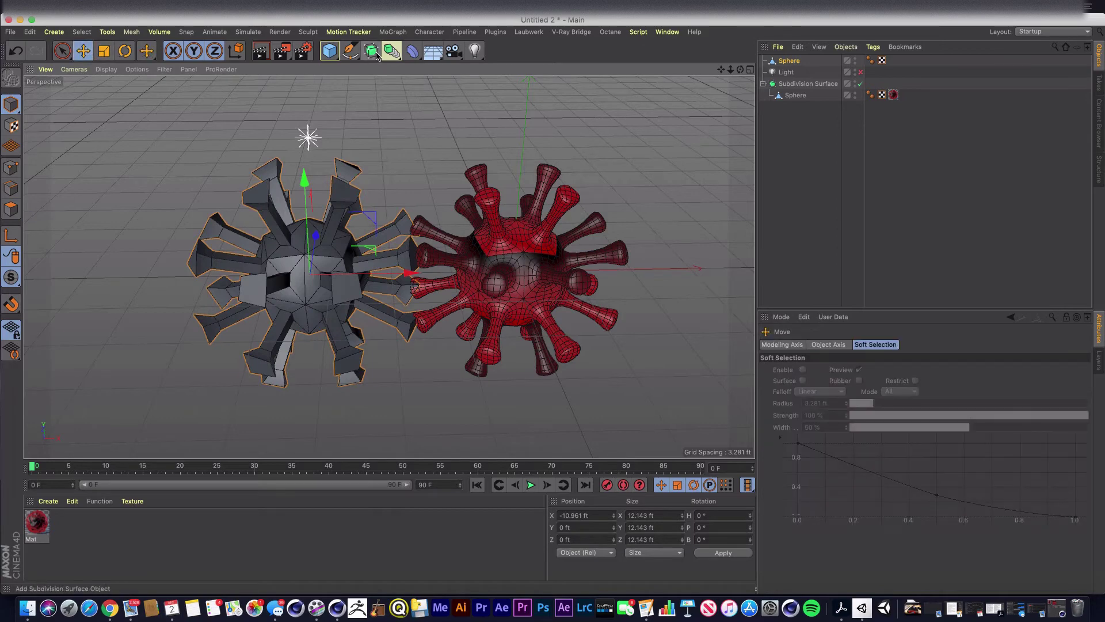
click(391, 51)
click(432, 68)
drag(795, 71, 807, 60)
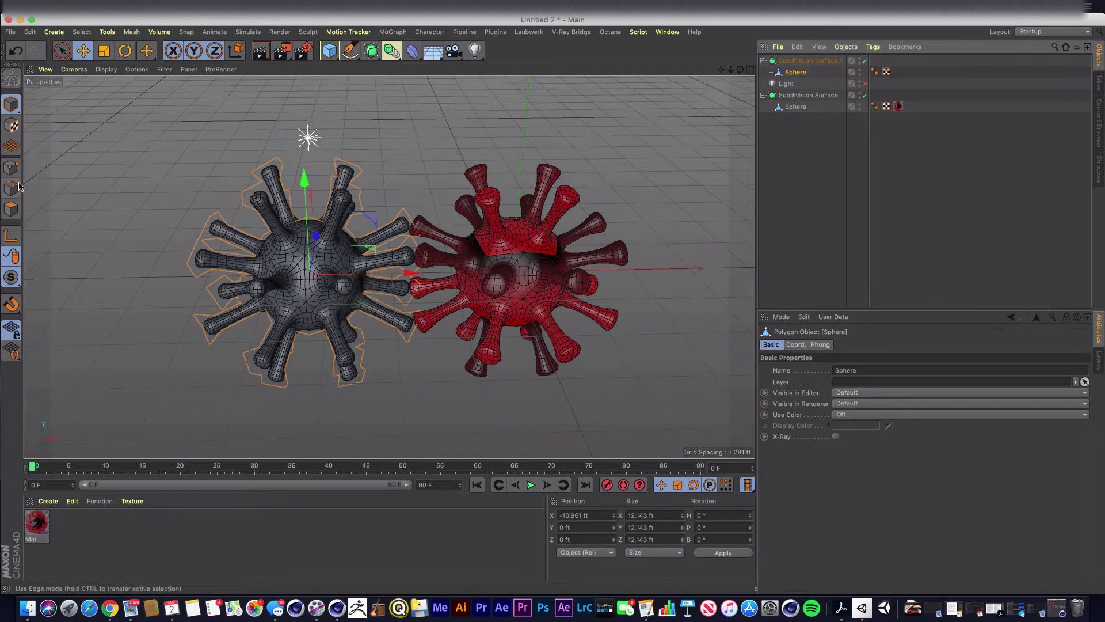
- Apply a second Normal Scale of 127.492% to the spike tips, then return to Model mode
click(11, 210)
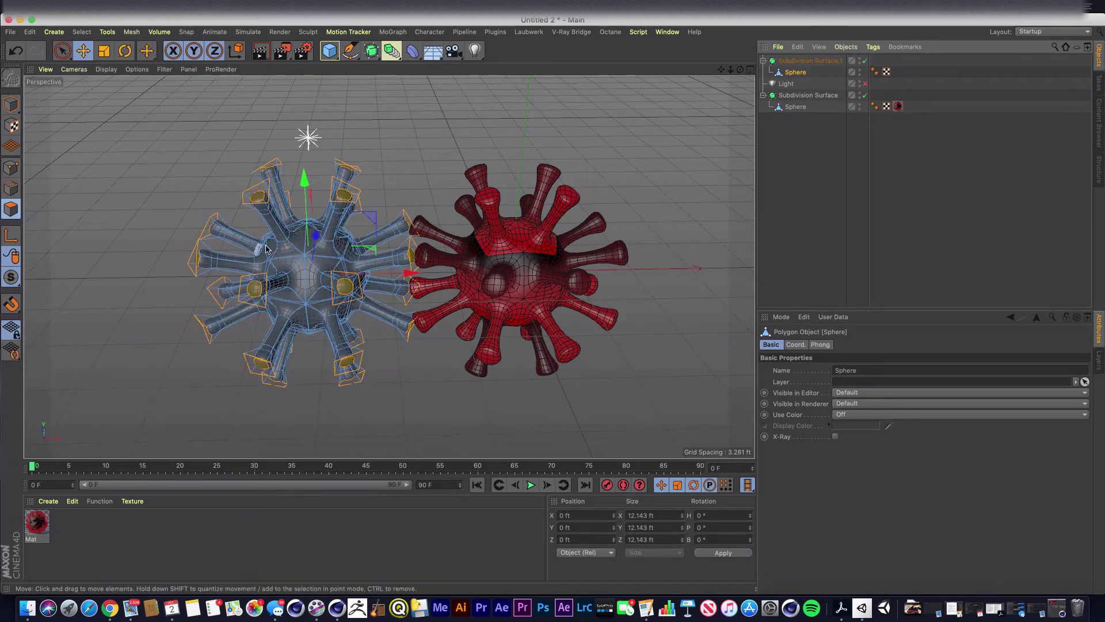
right_click(256, 200)
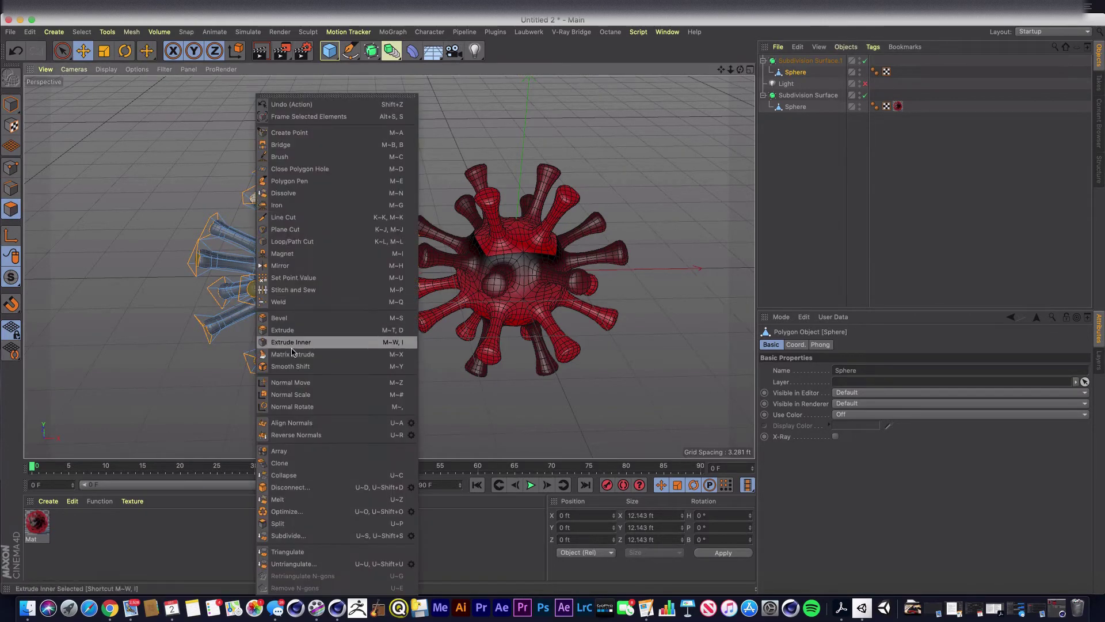
click(298, 398)
drag(136, 346, 96, 346)
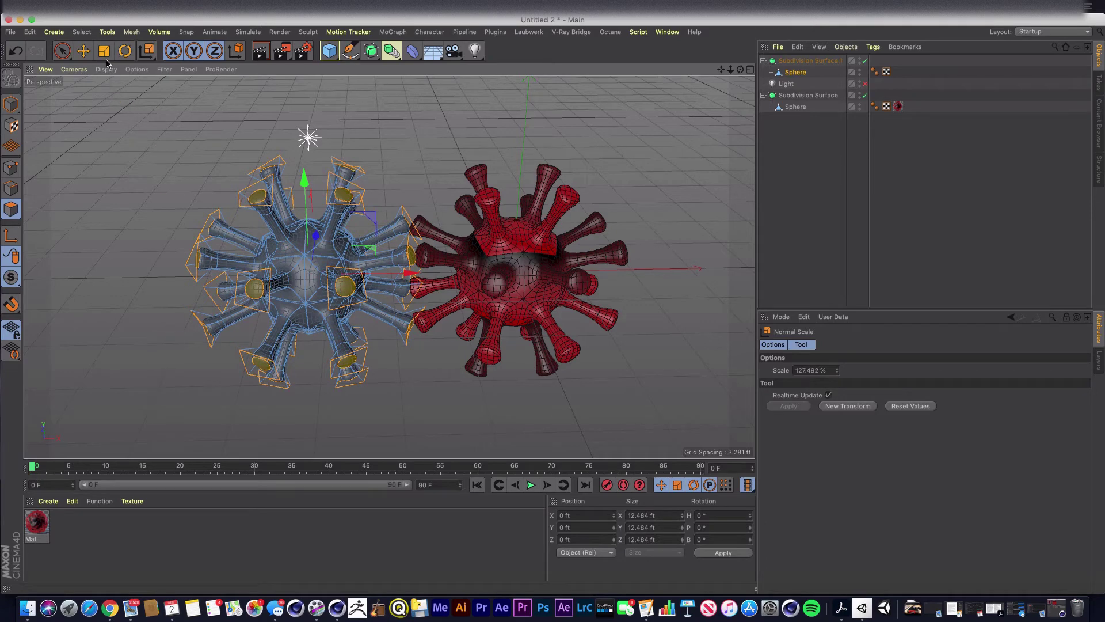
click(83, 51)
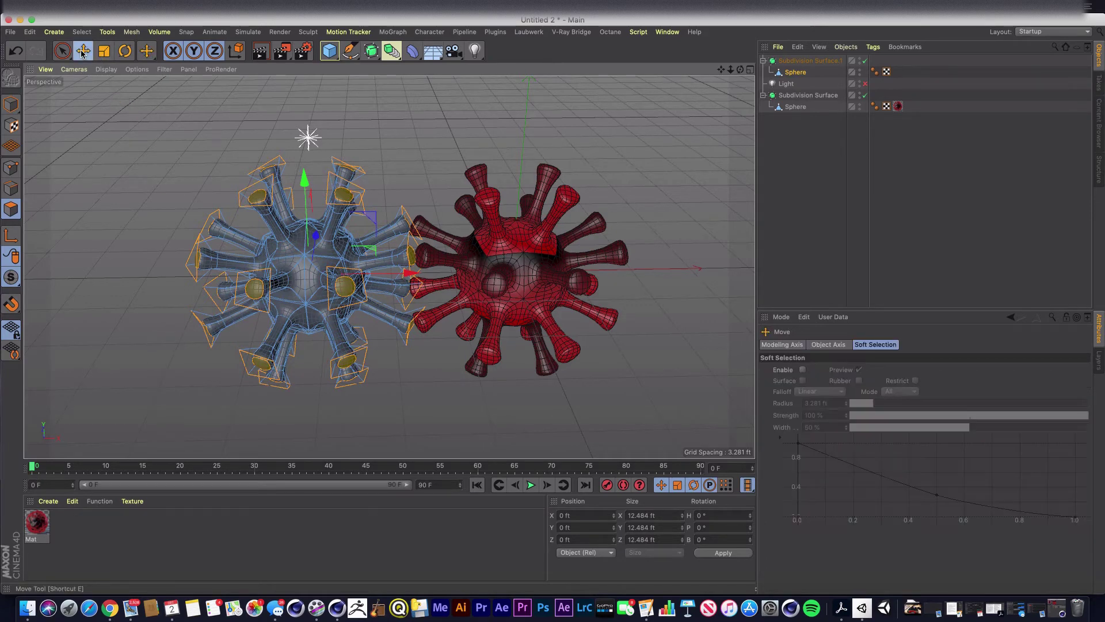
click(11, 106)
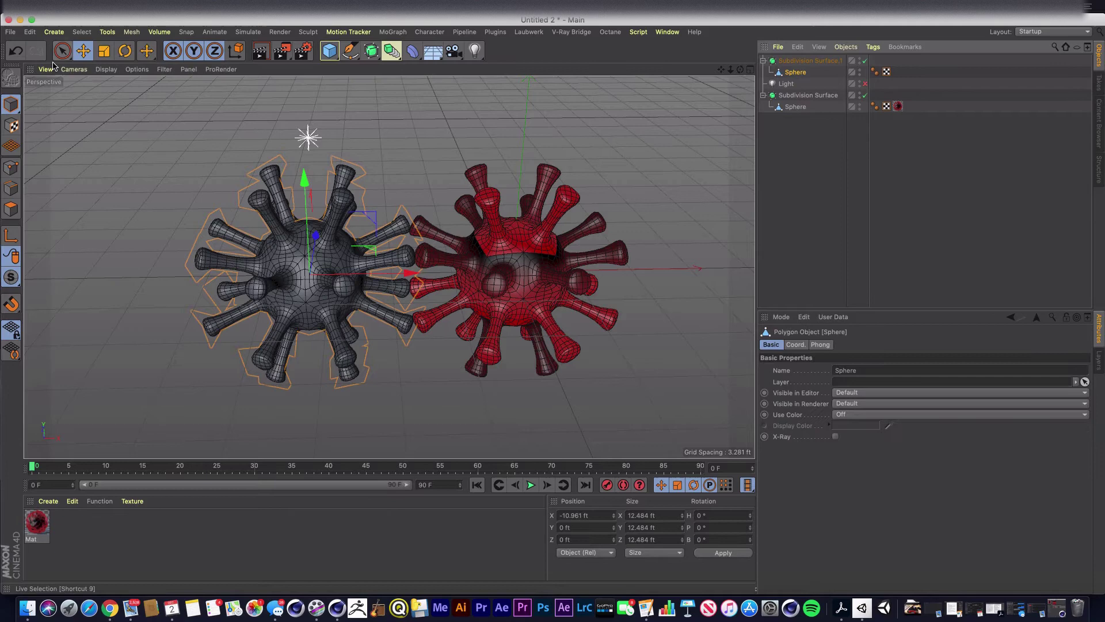
- Move the grey virus further left and stretch an interactive render region over both viruses
drag(404, 281, 366, 287)
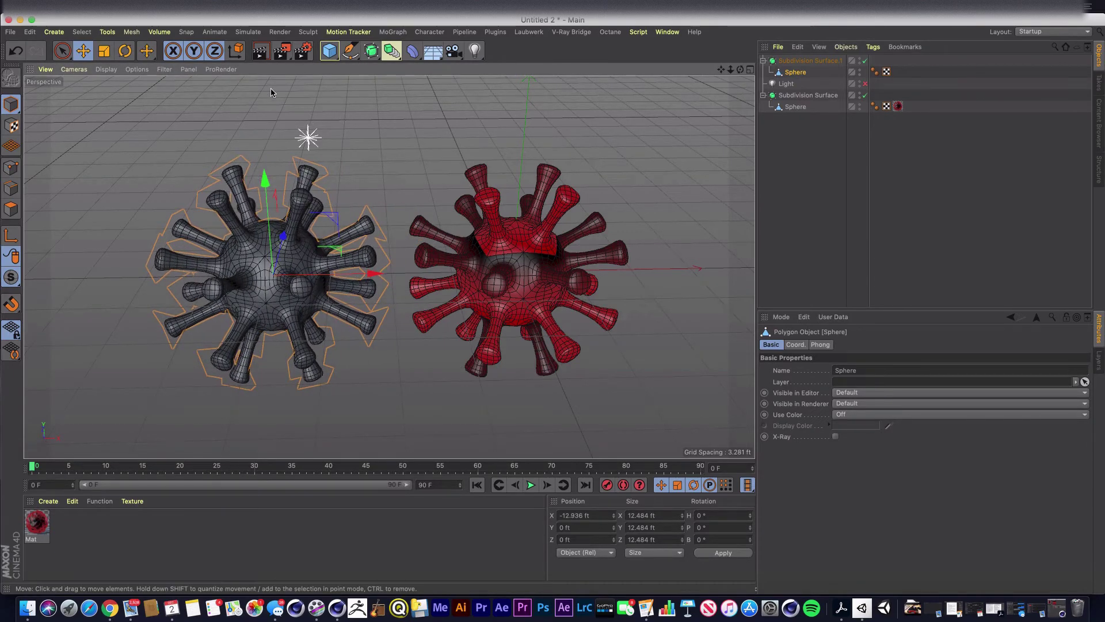
drag(281, 51, 353, 311)
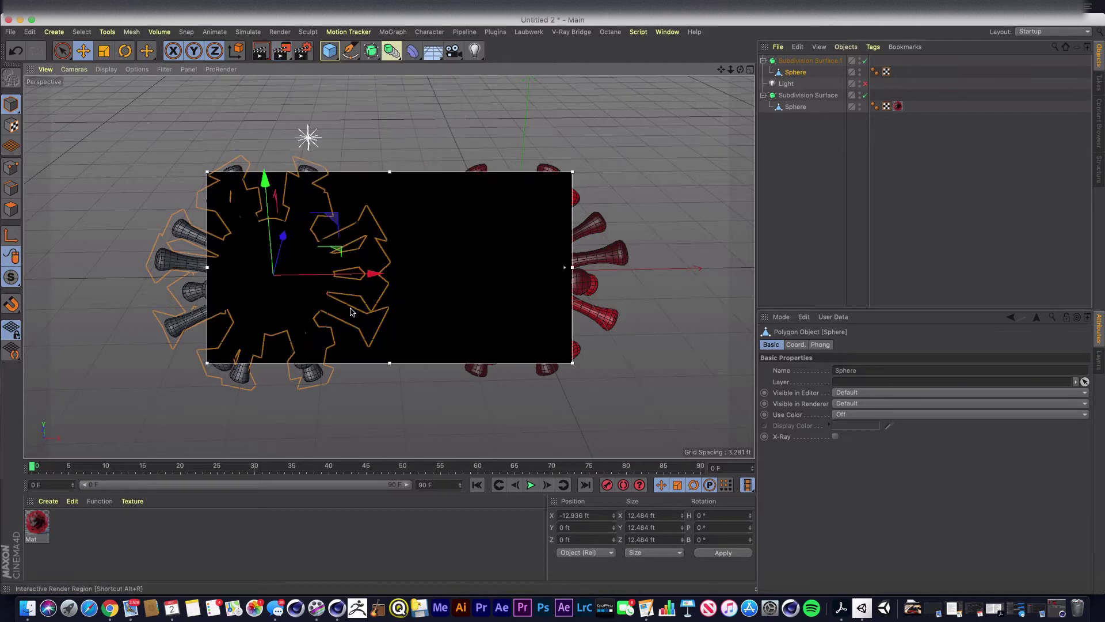
drag(207, 172, 121, 103)
drag(572, 362, 695, 419)
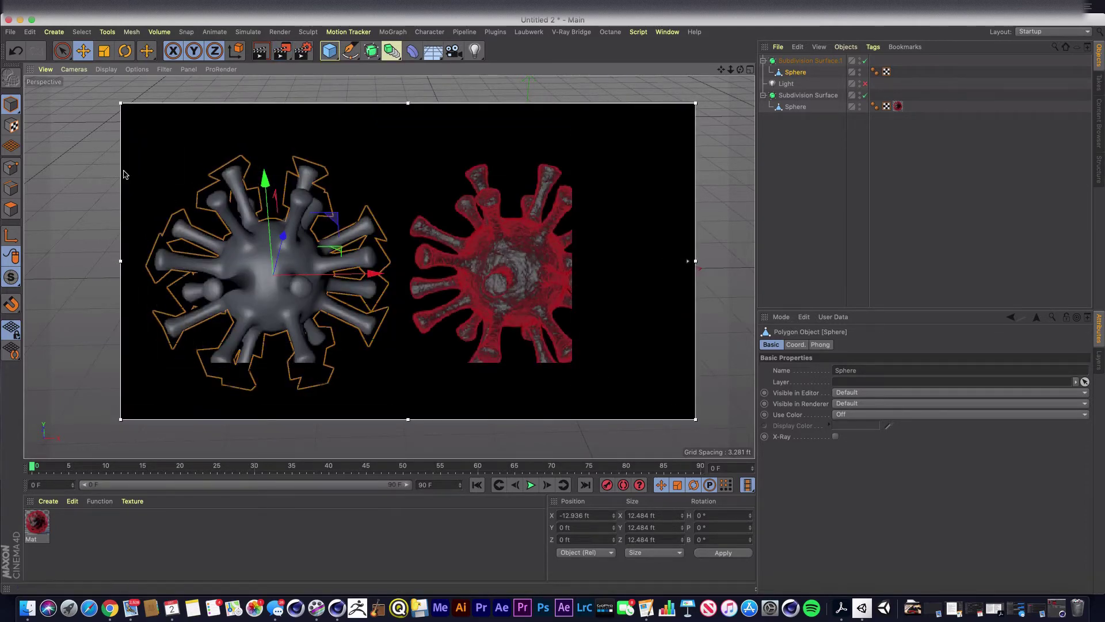
click(826, 151)
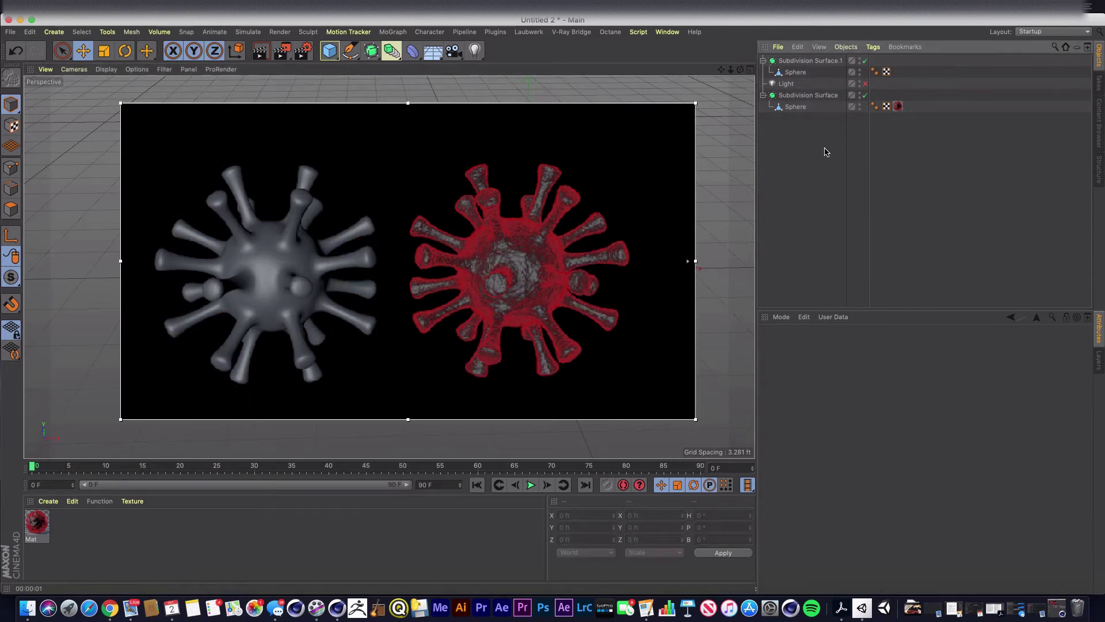
click(36, 526)
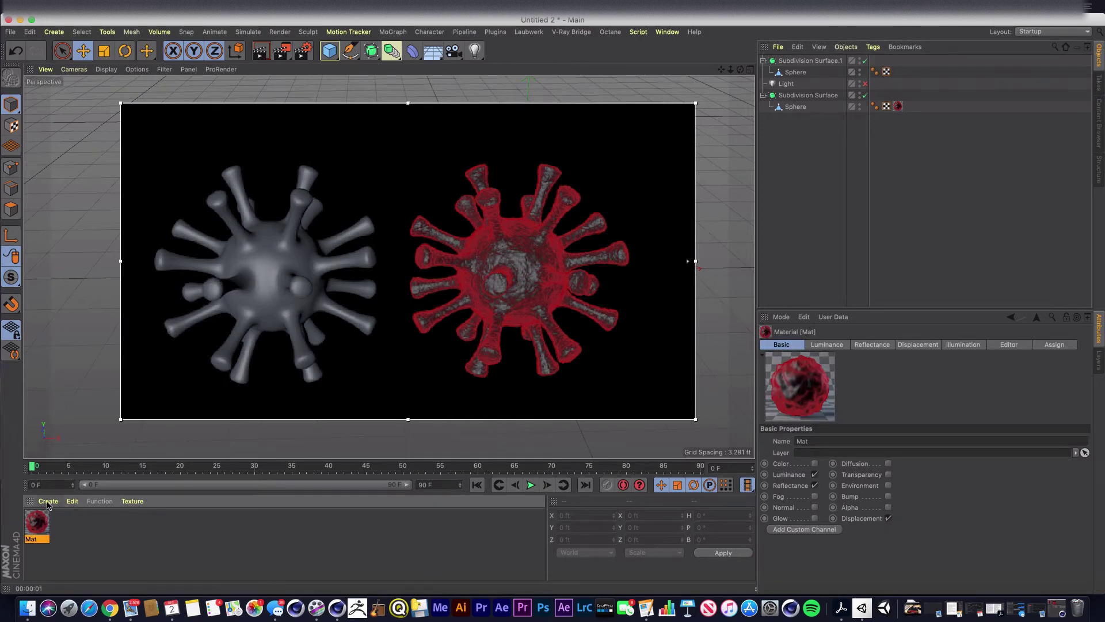
- Create material Mat.1 with the Color channel off and Luminance on
click(48, 504)
click(57, 344)
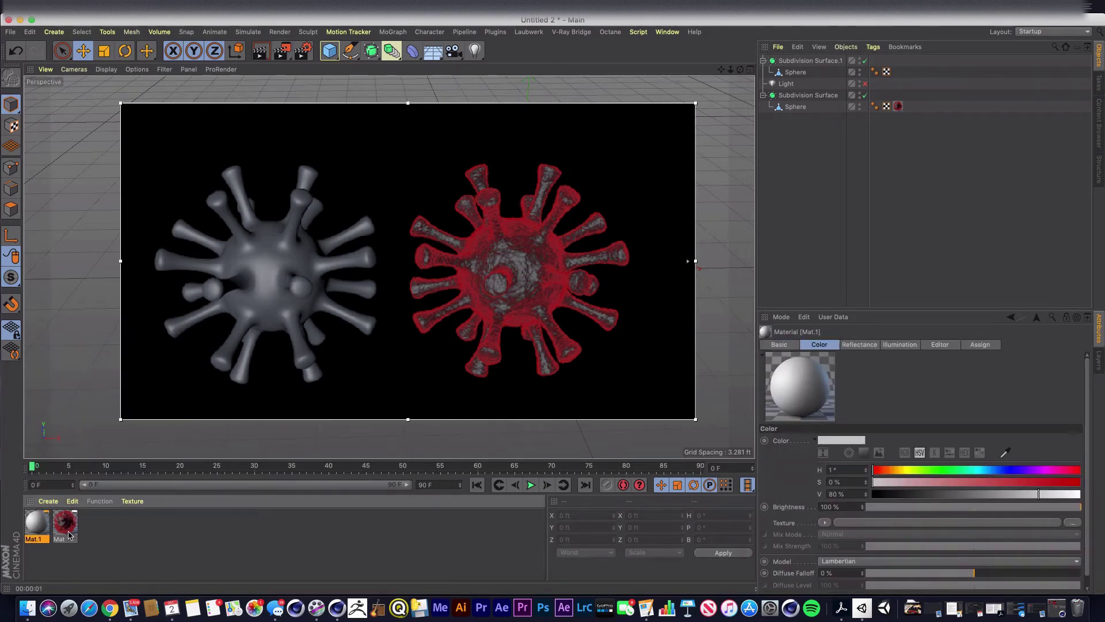
double_click(36, 522)
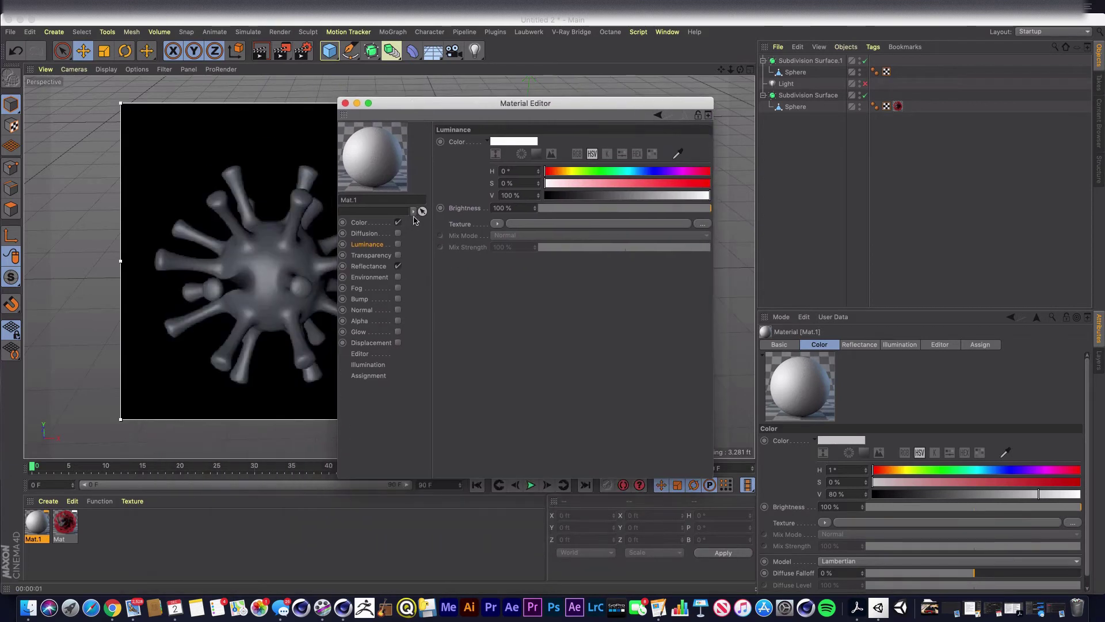
click(399, 223)
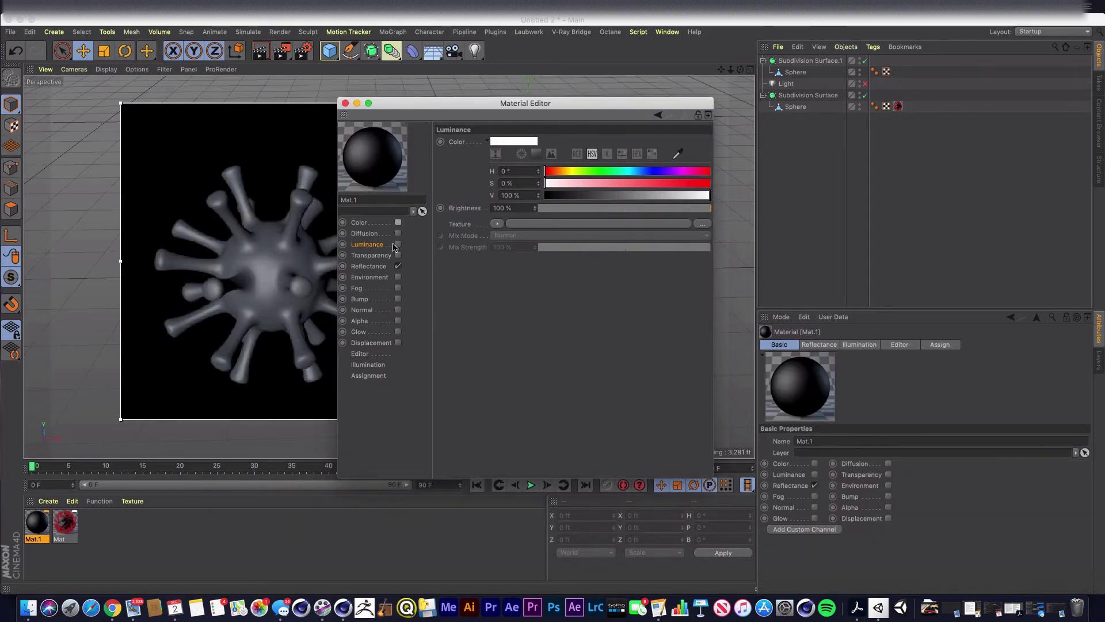
click(398, 245)
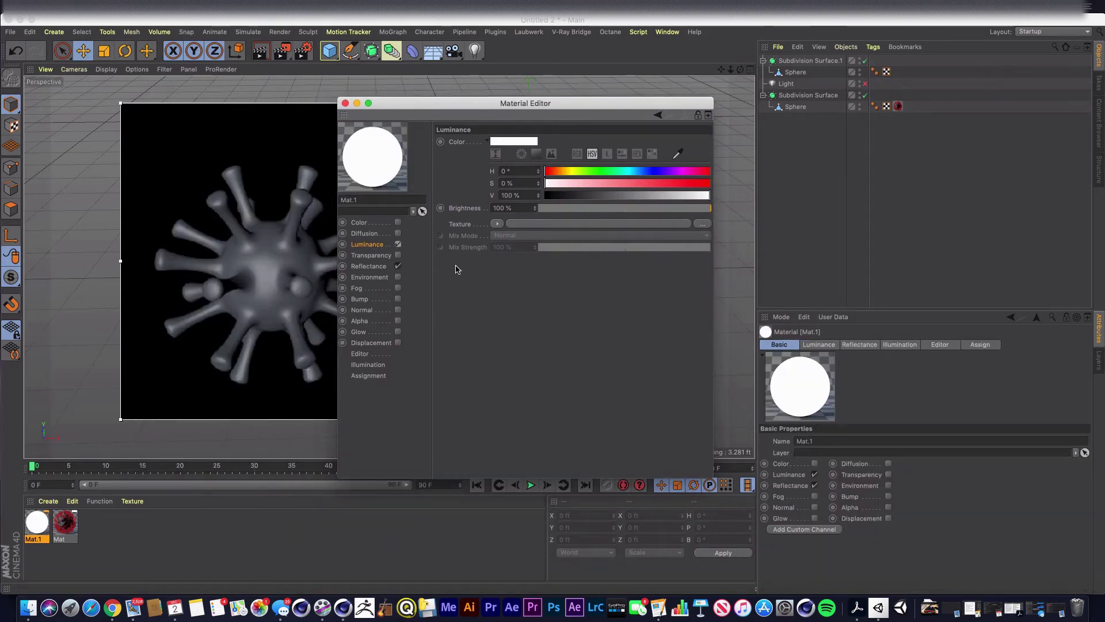
- Load a Layer shader into the luminance texture and add a Fresnel layer to it
click(494, 225)
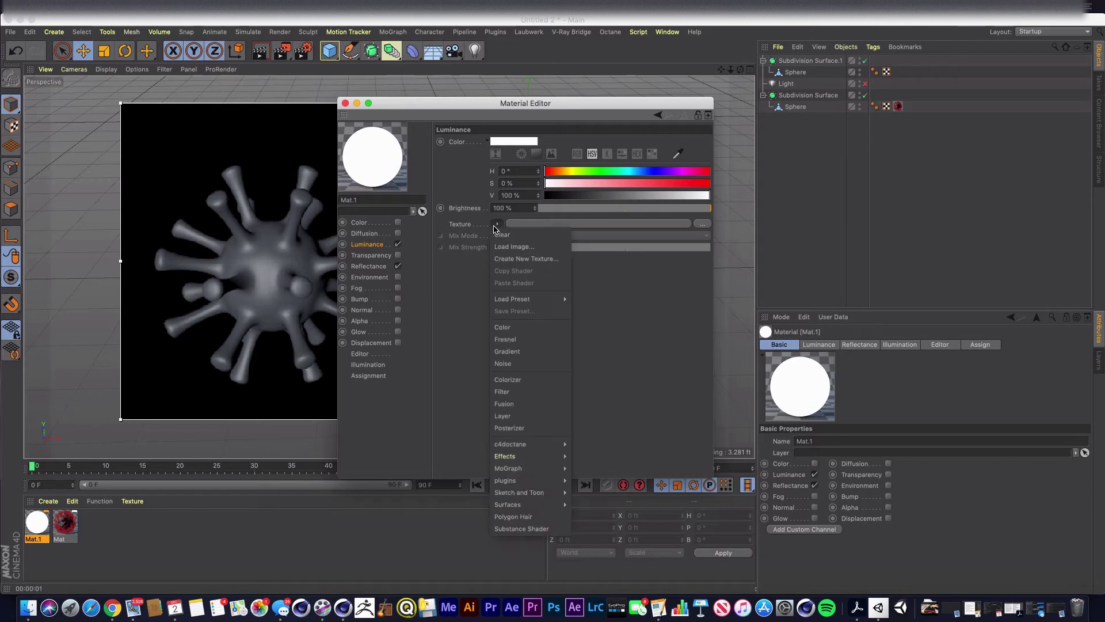
click(479, 311)
click(497, 223)
click(506, 416)
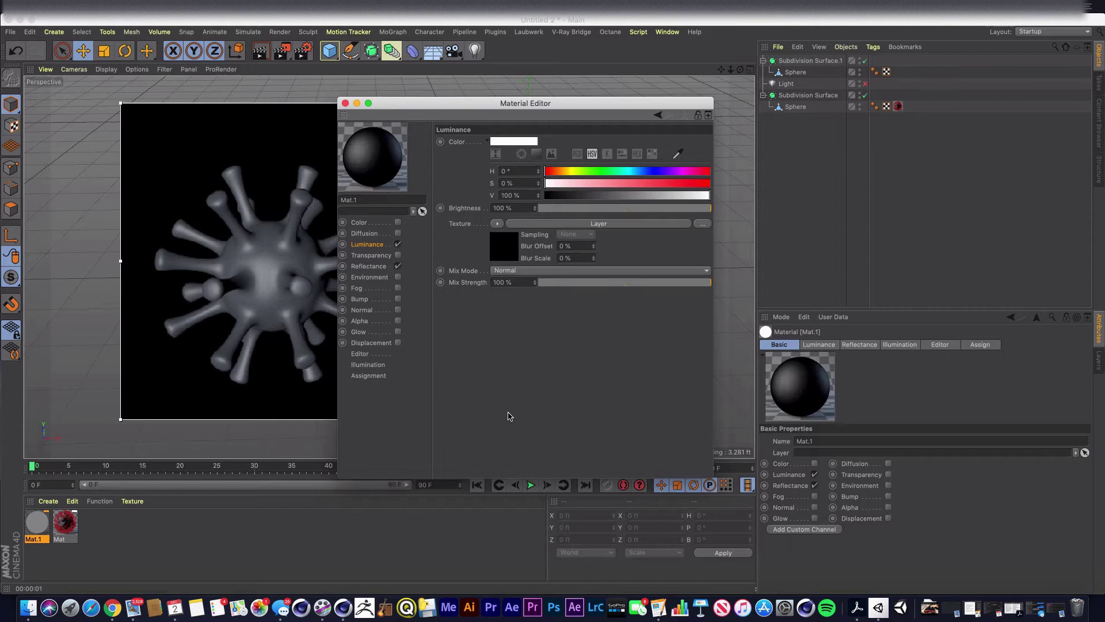
click(513, 245)
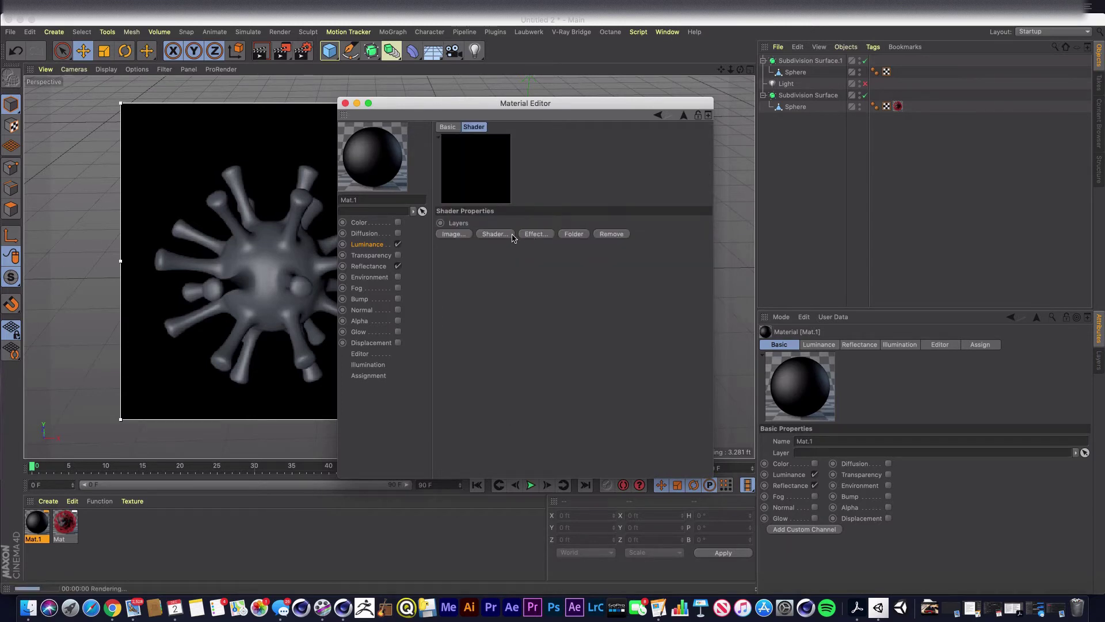
click(513, 235)
click(538, 283)
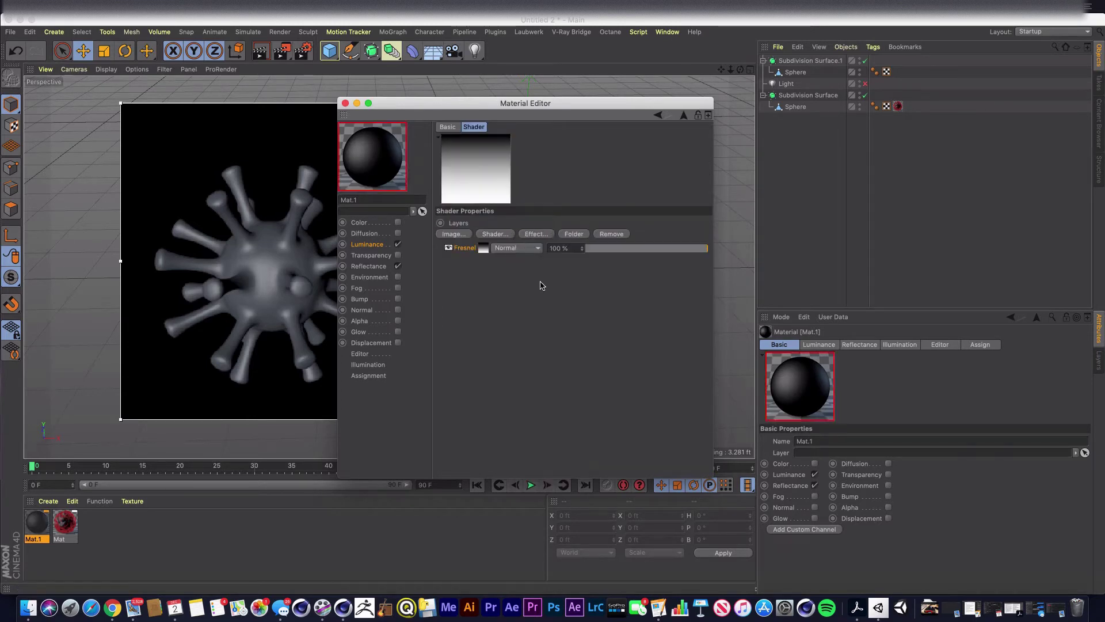
click(483, 248)
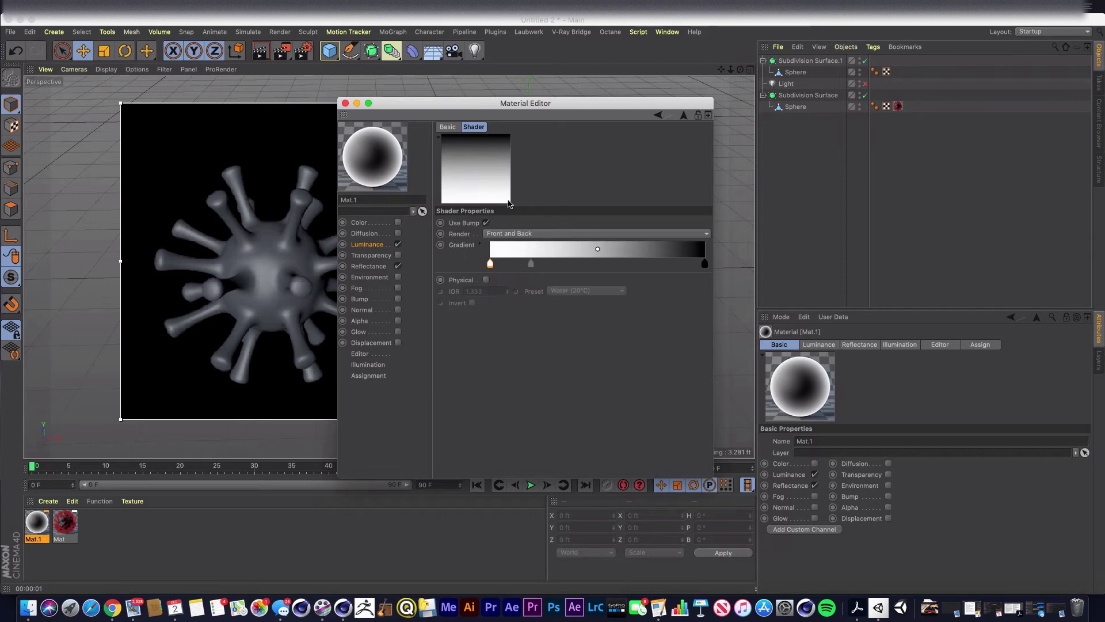
- Set the Fresnel gradient from dark red to bright red and apply Mat.1 to the left virus
drag(442, 106, 703, 80)
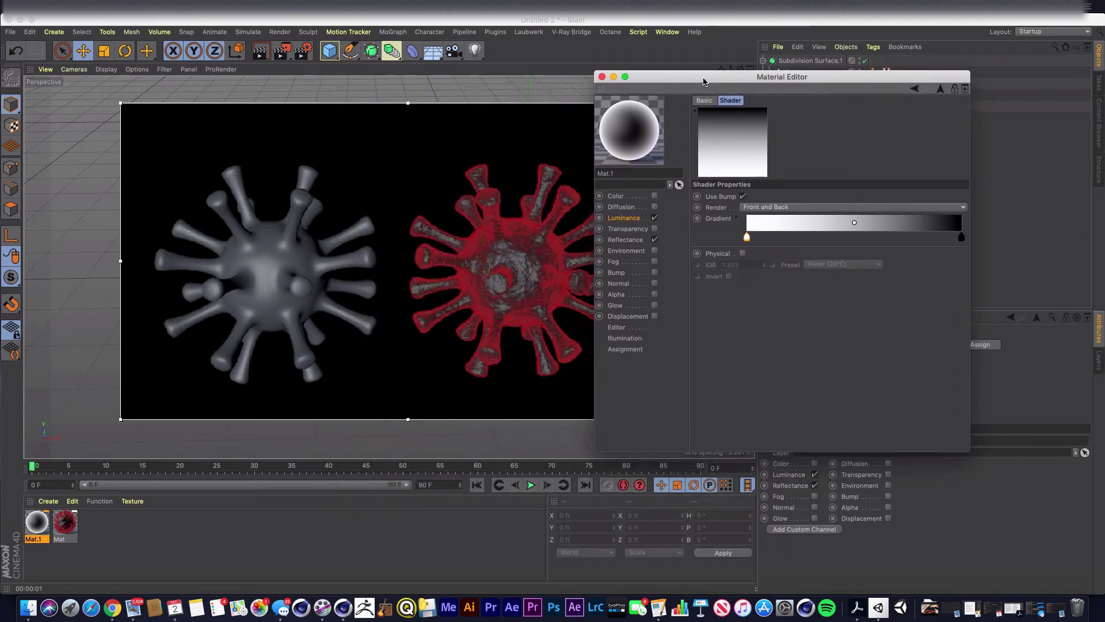
double_click(752, 238)
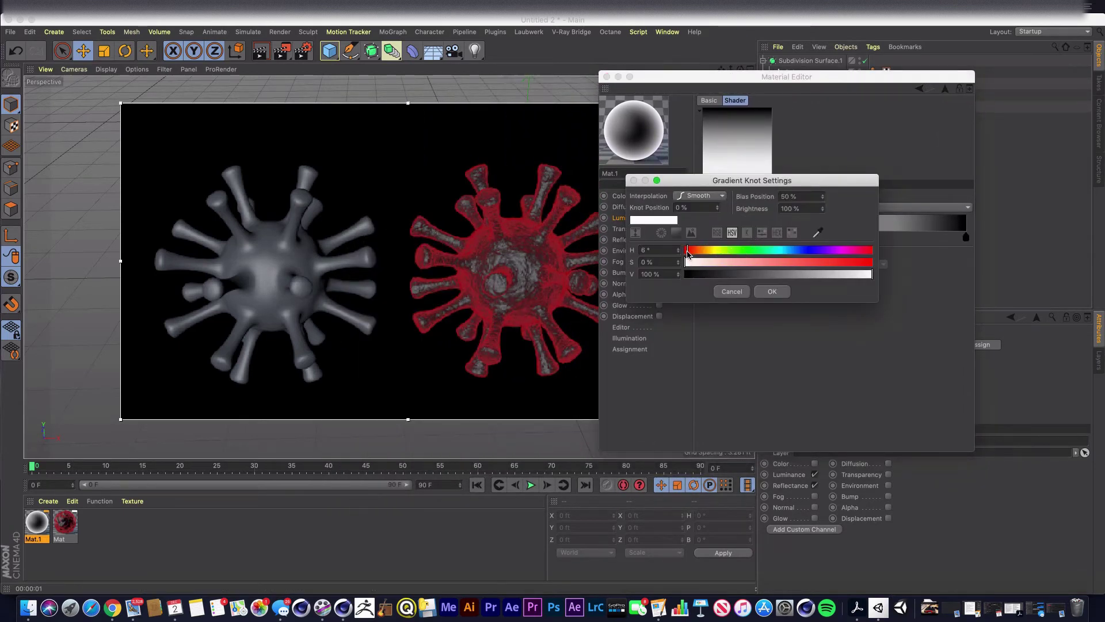
drag(788, 267, 880, 261)
click(815, 275)
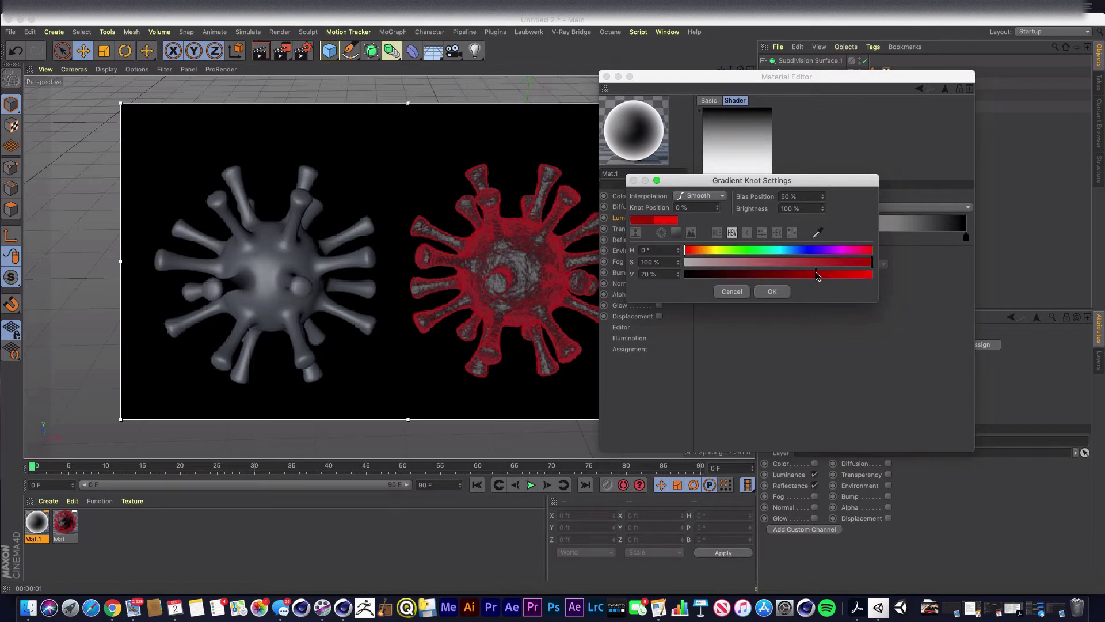
click(772, 291)
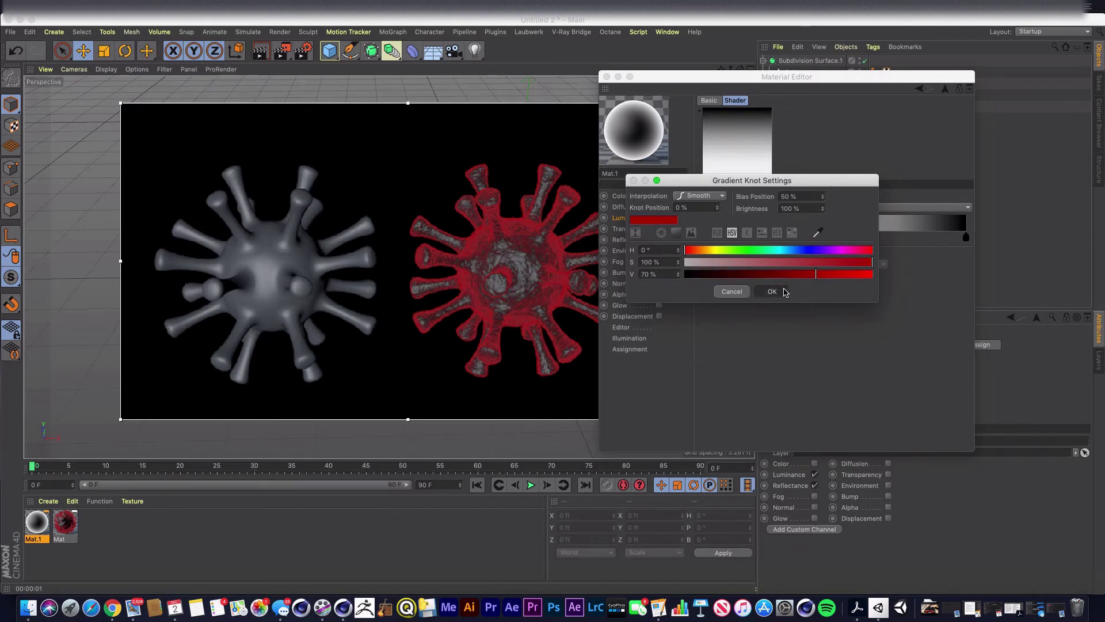
double_click(966, 237)
drag(1022, 275, 1087, 274)
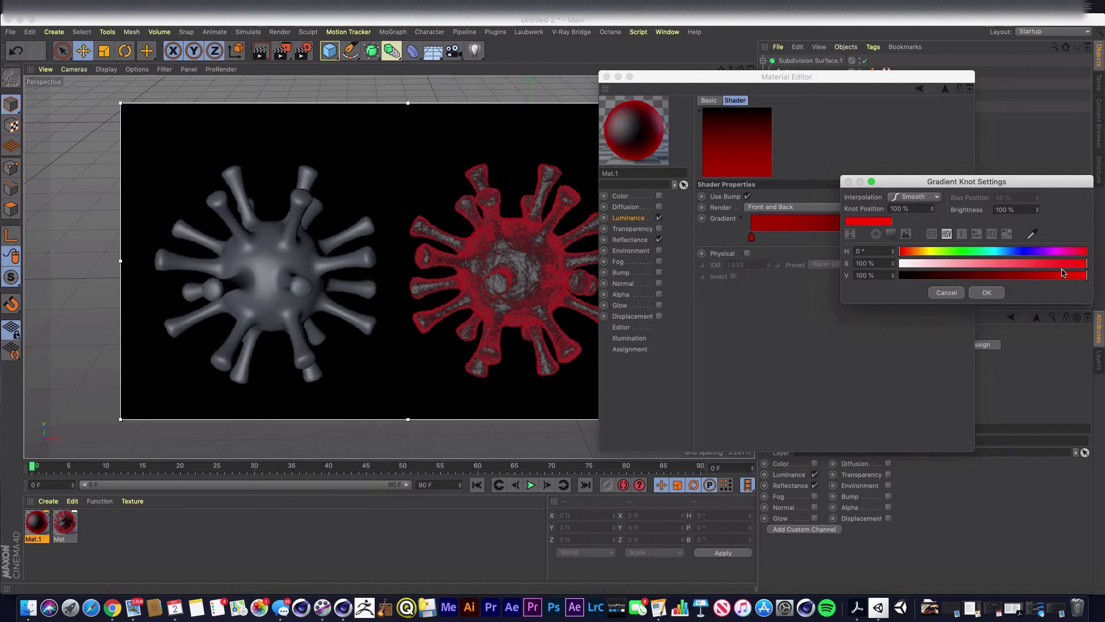
click(986, 293)
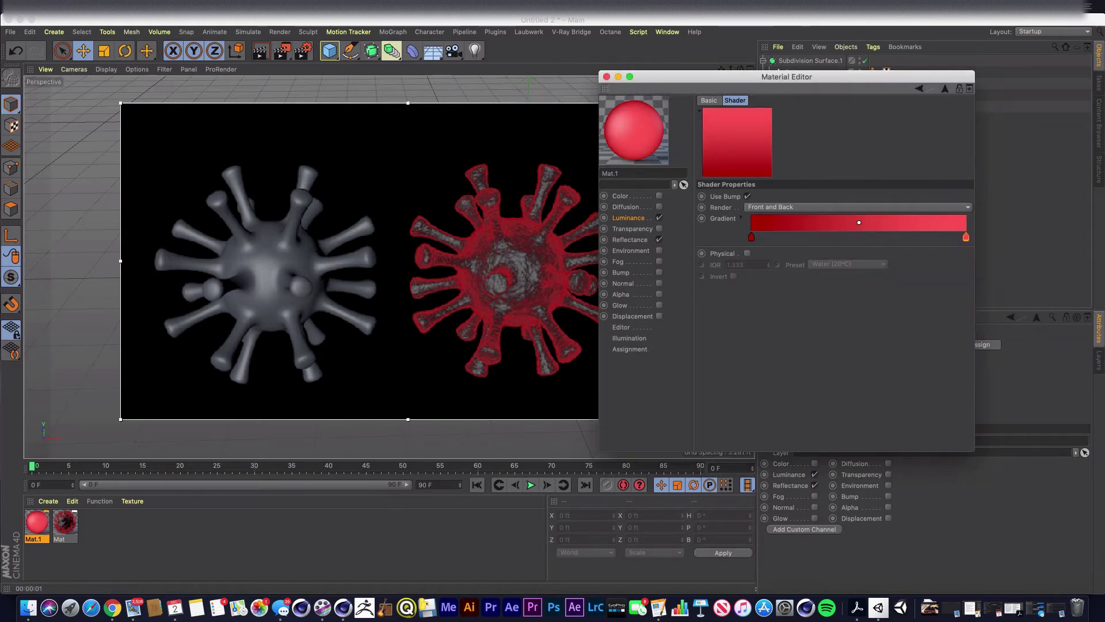
drag(37, 528, 266, 285)
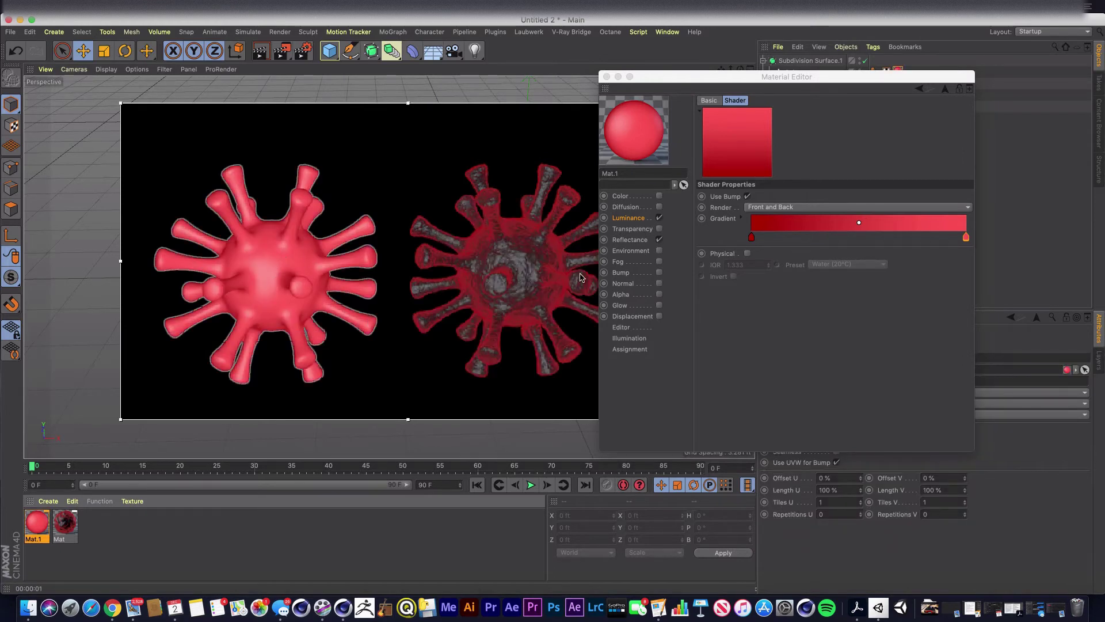
- Add a Color layer to the luminance Layer shader, set to dark red at S 100%, V 43%
click(633, 220)
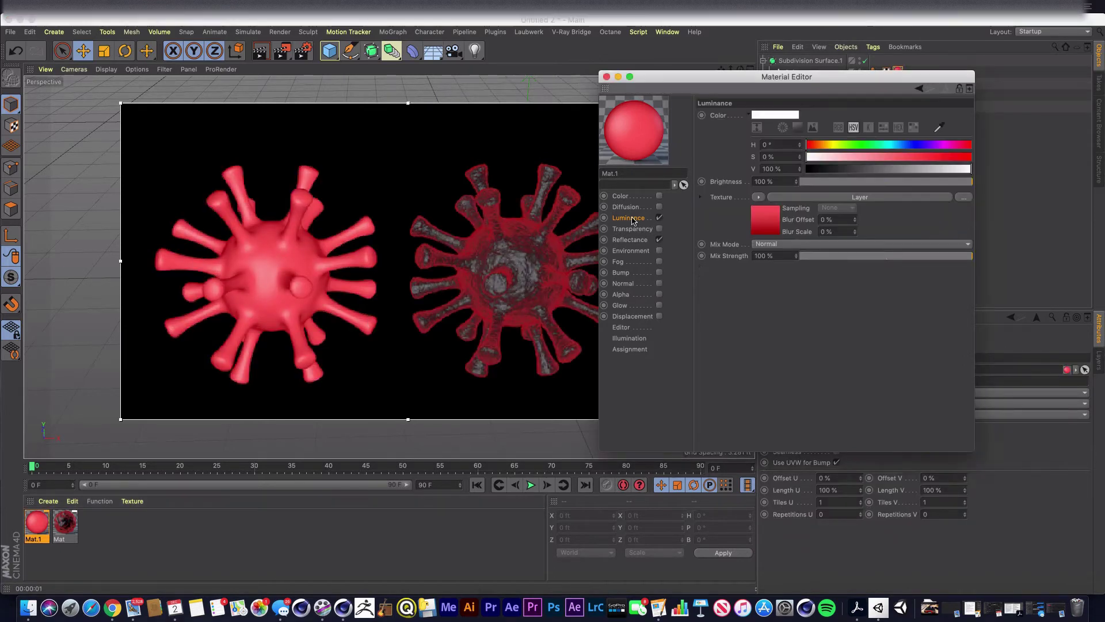
click(766, 218)
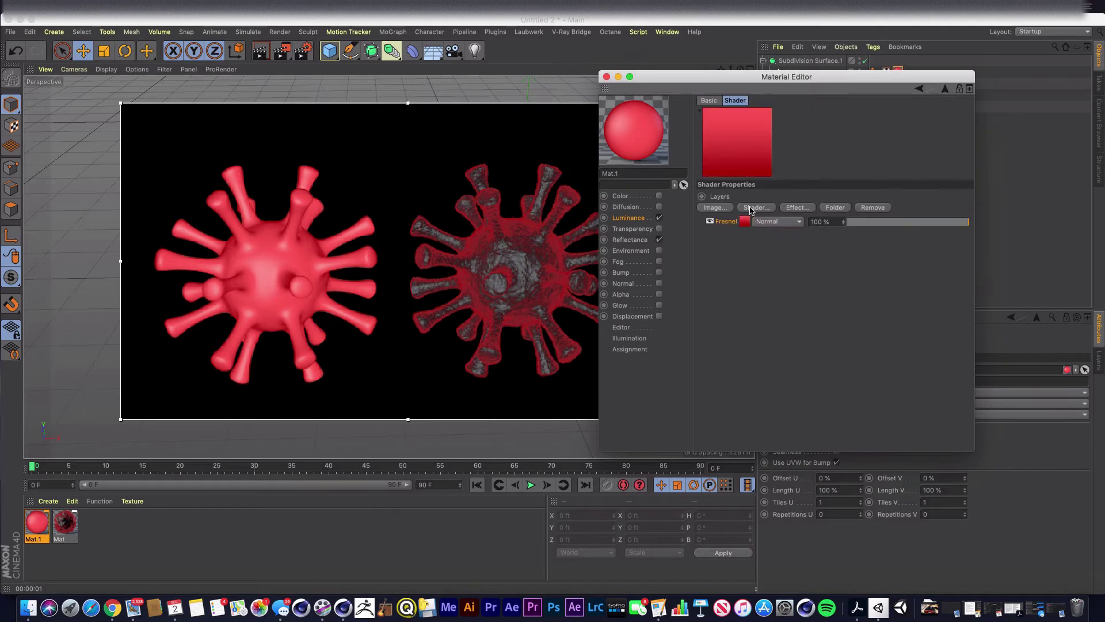
click(752, 208)
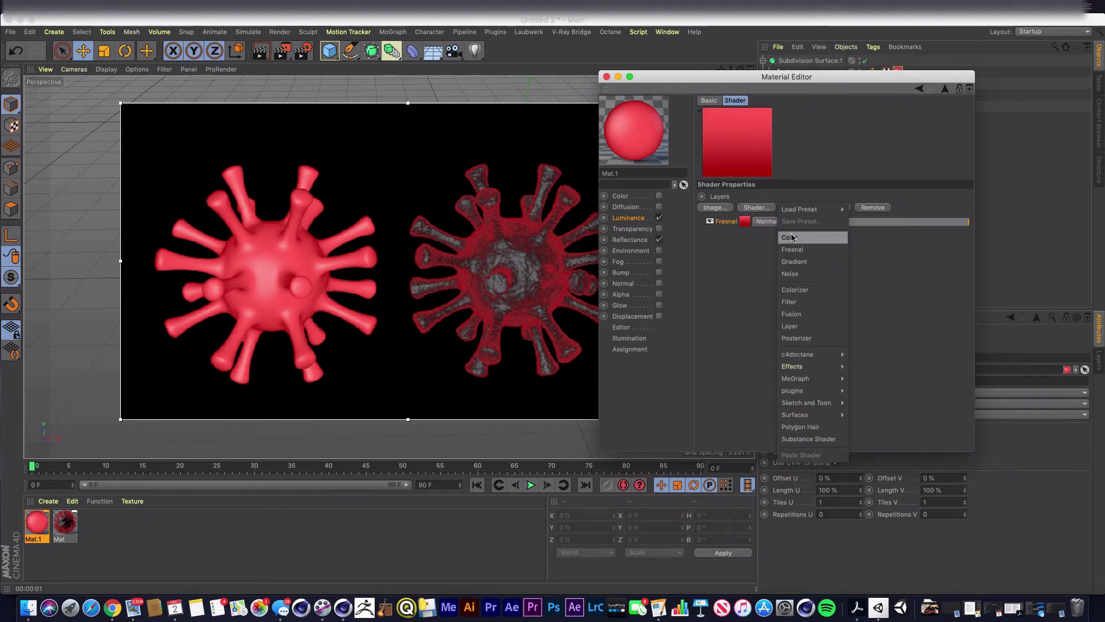
click(791, 237)
click(745, 221)
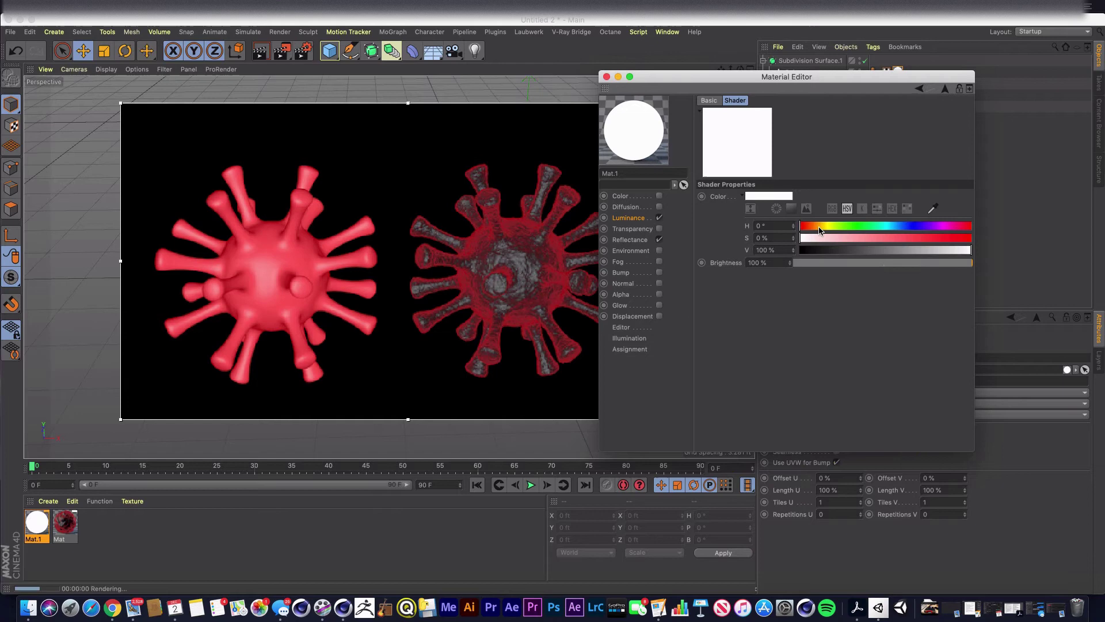
drag(821, 238, 979, 239)
click(875, 250)
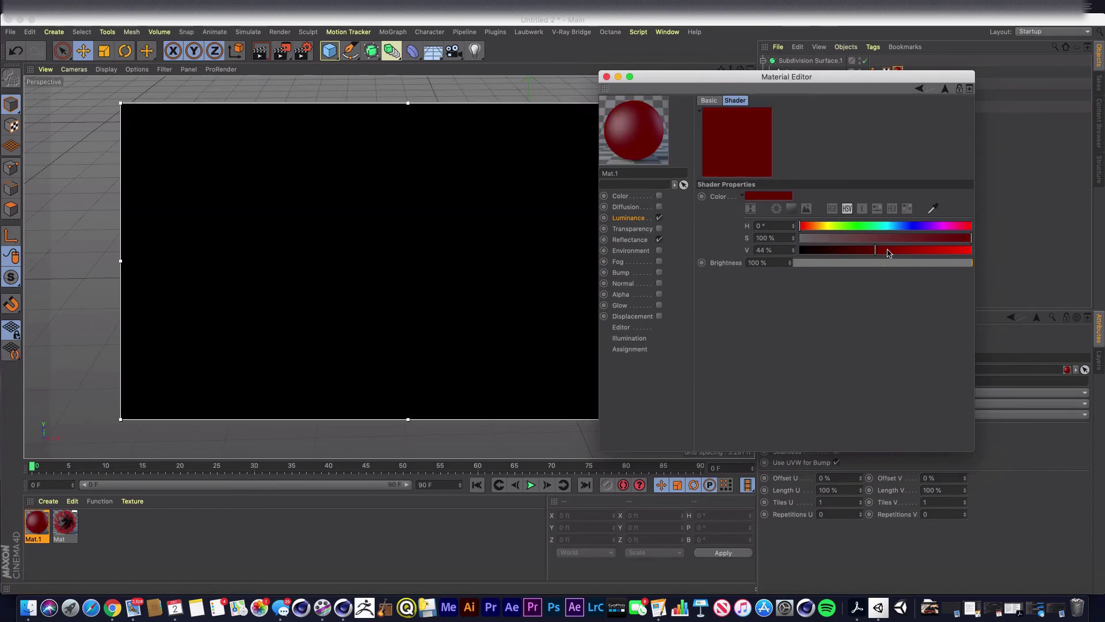
click(873, 250)
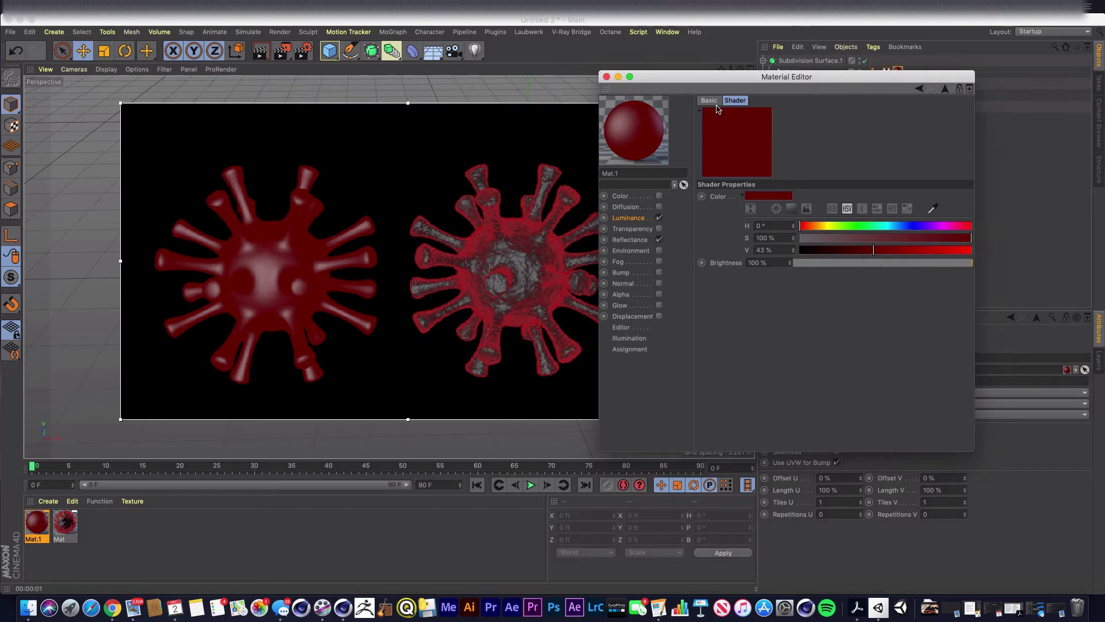
- Set the Color layer's blend mode to Add
click(630, 217)
click(760, 221)
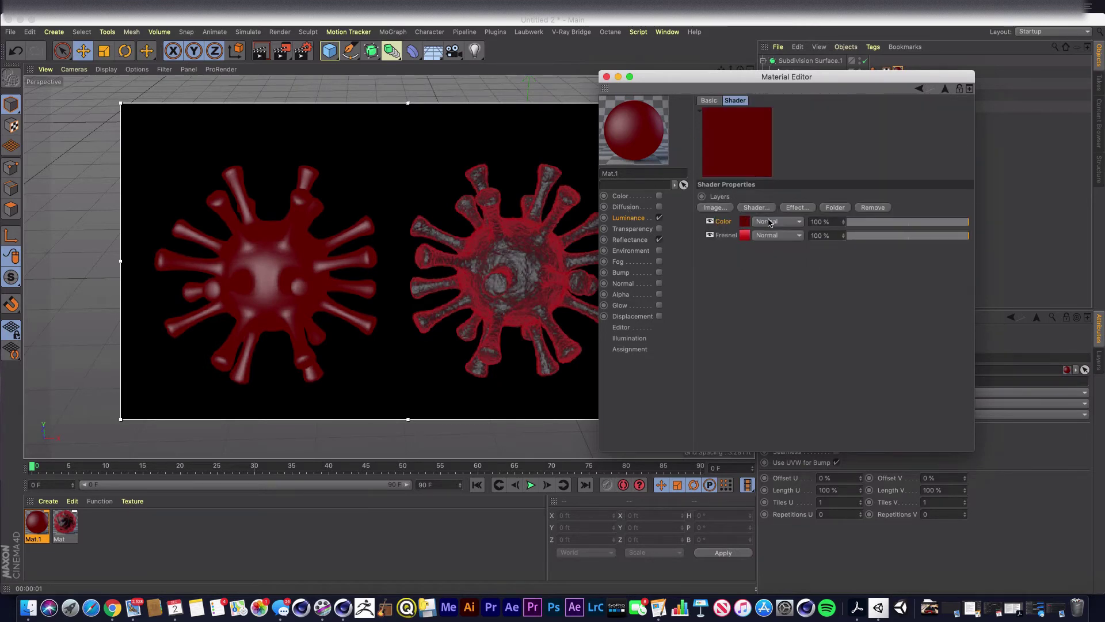
click(772, 222)
click(769, 367)
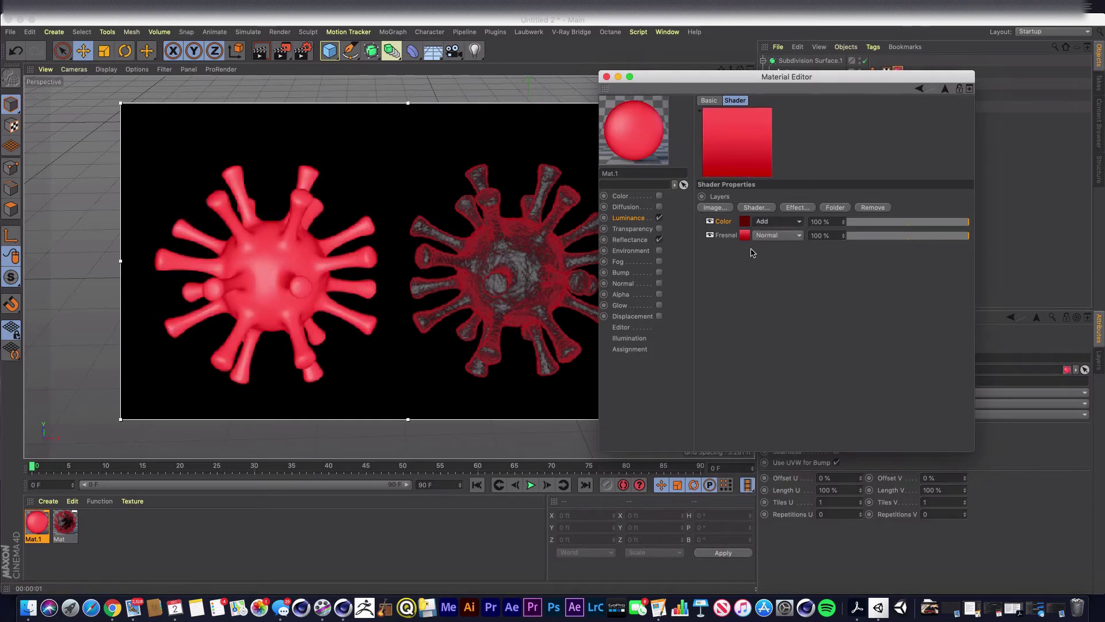
click(751, 208)
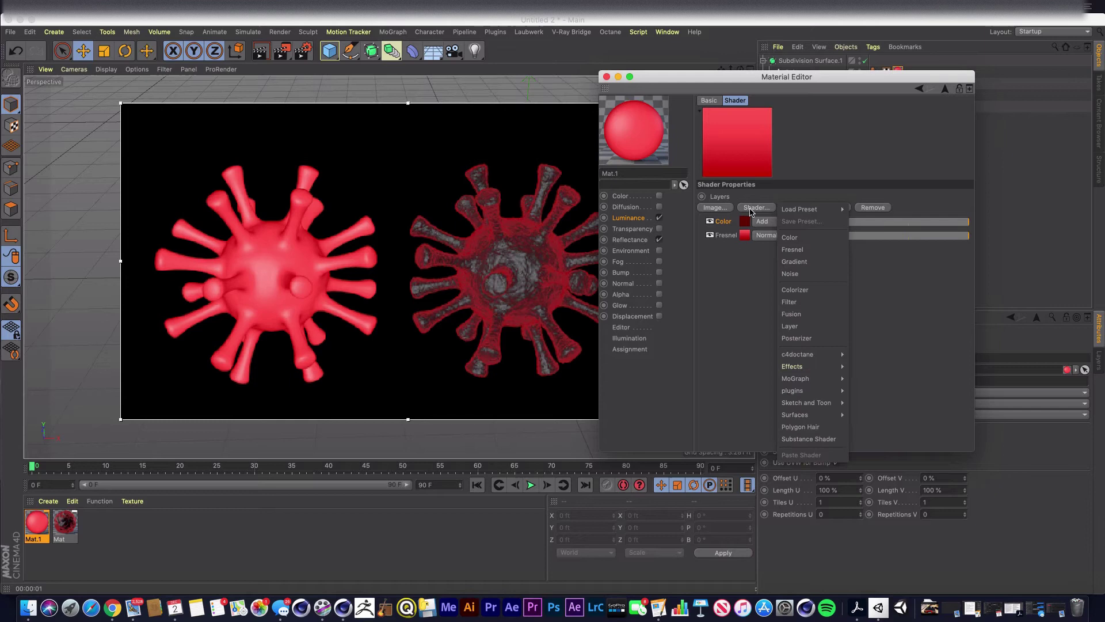
- Add a Fresnel layer on top of the luminance layers and set its blend mode to Multiply
click(794, 250)
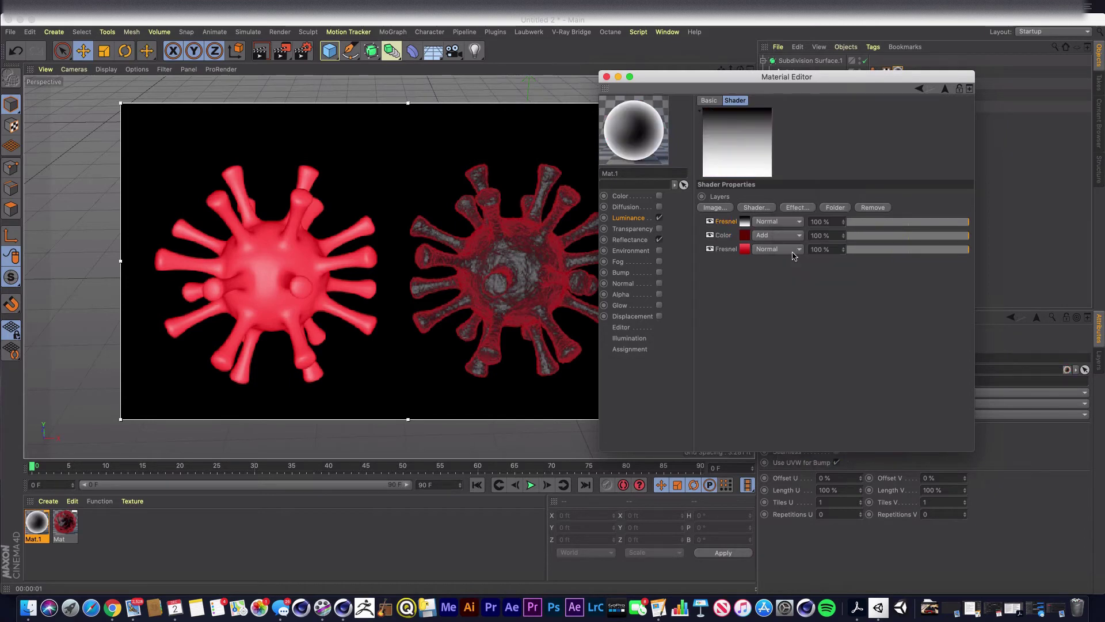
click(744, 222)
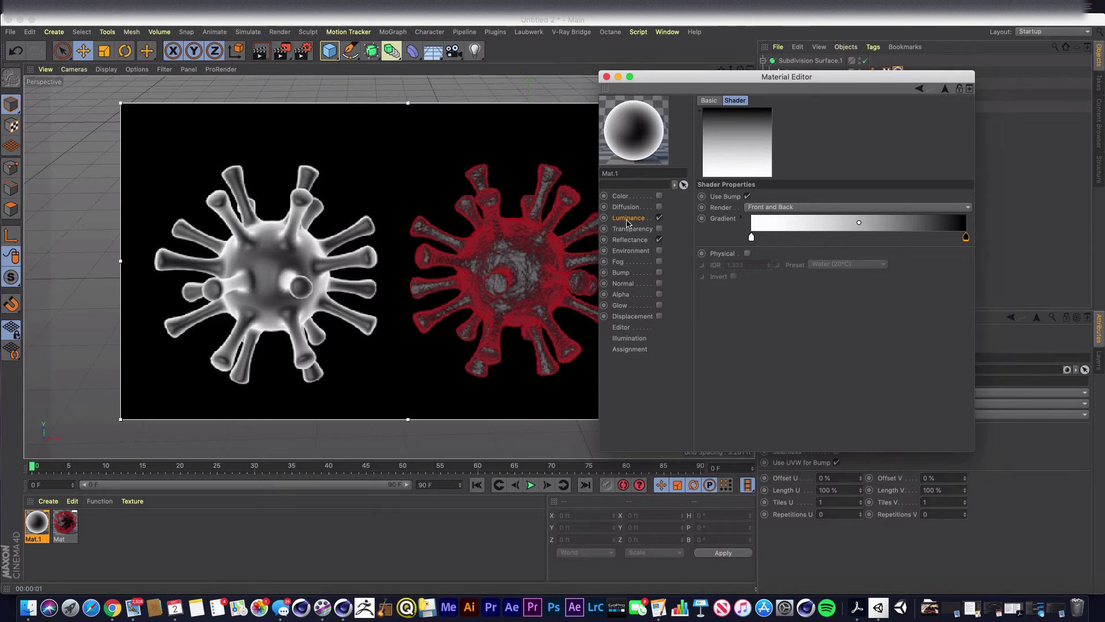
click(628, 217)
click(762, 215)
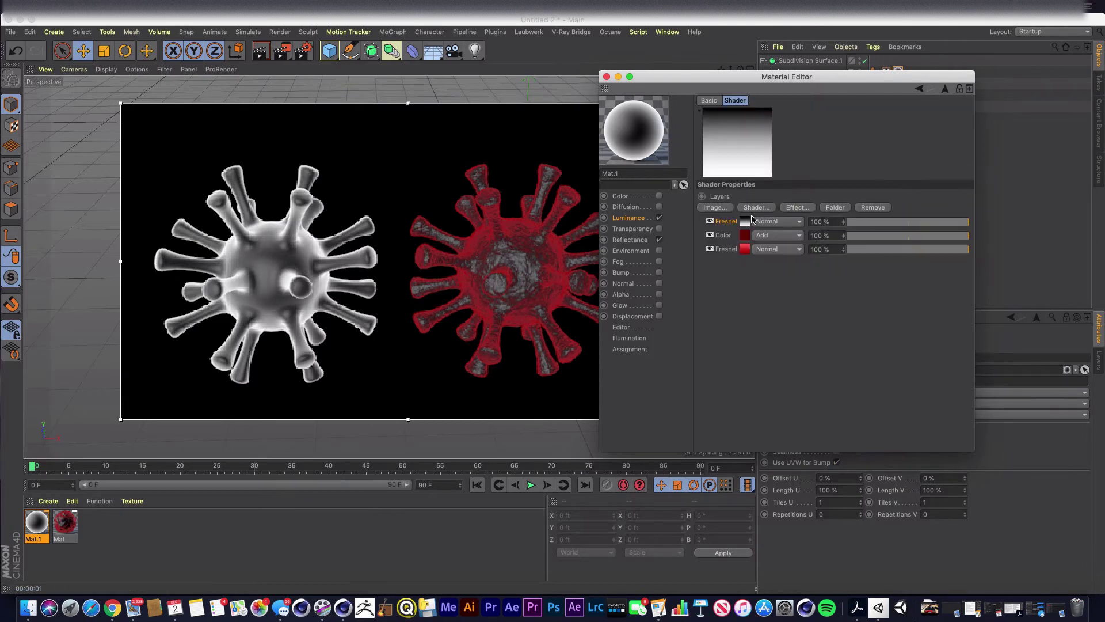
click(757, 224)
click(773, 253)
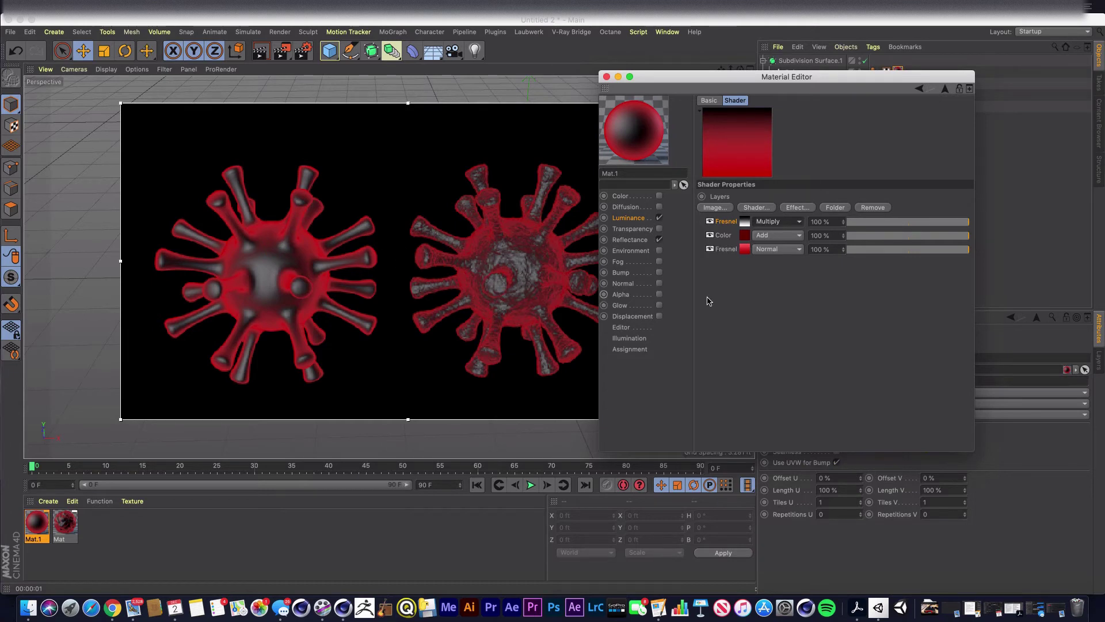
- Turn on Mat.1's Displacement channel with a Noise texture and a 0.03 ft height
click(644, 316)
click(660, 316)
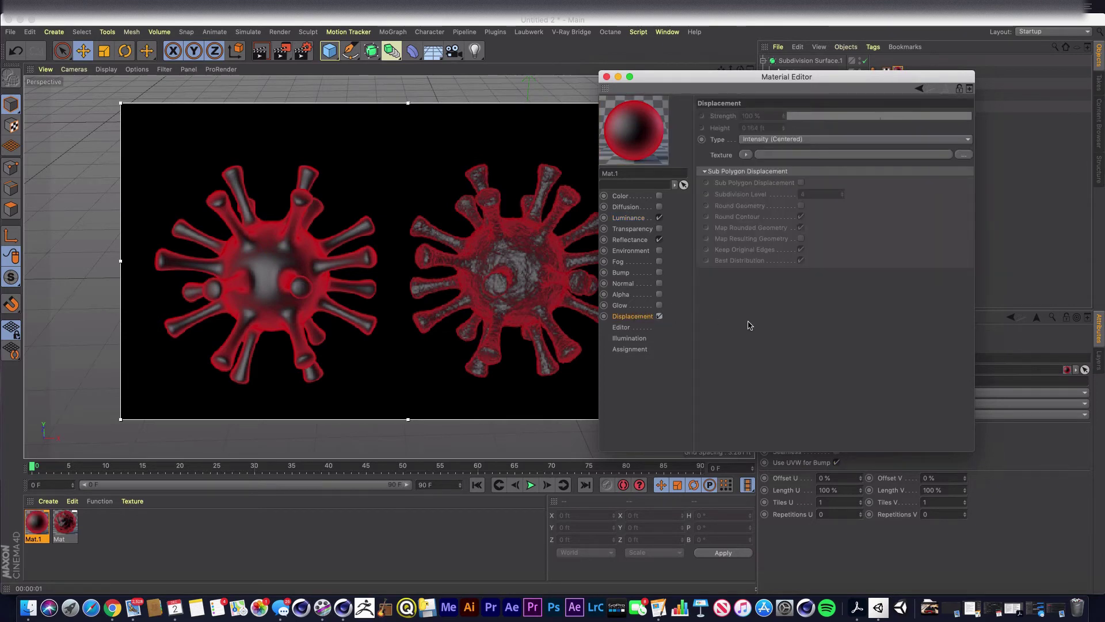
click(746, 154)
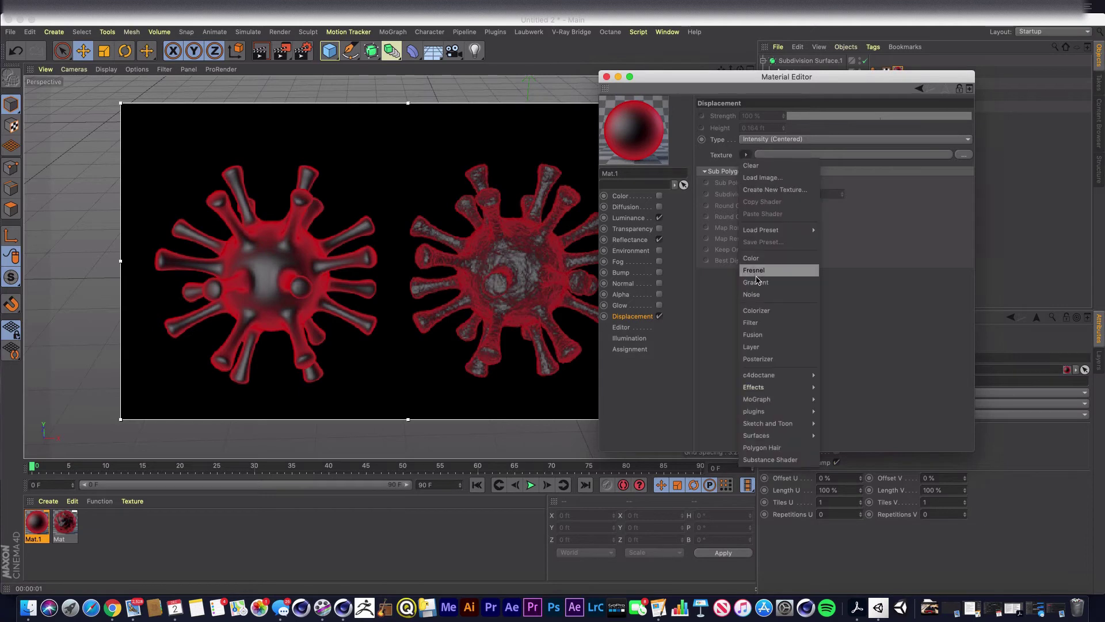
click(755, 295)
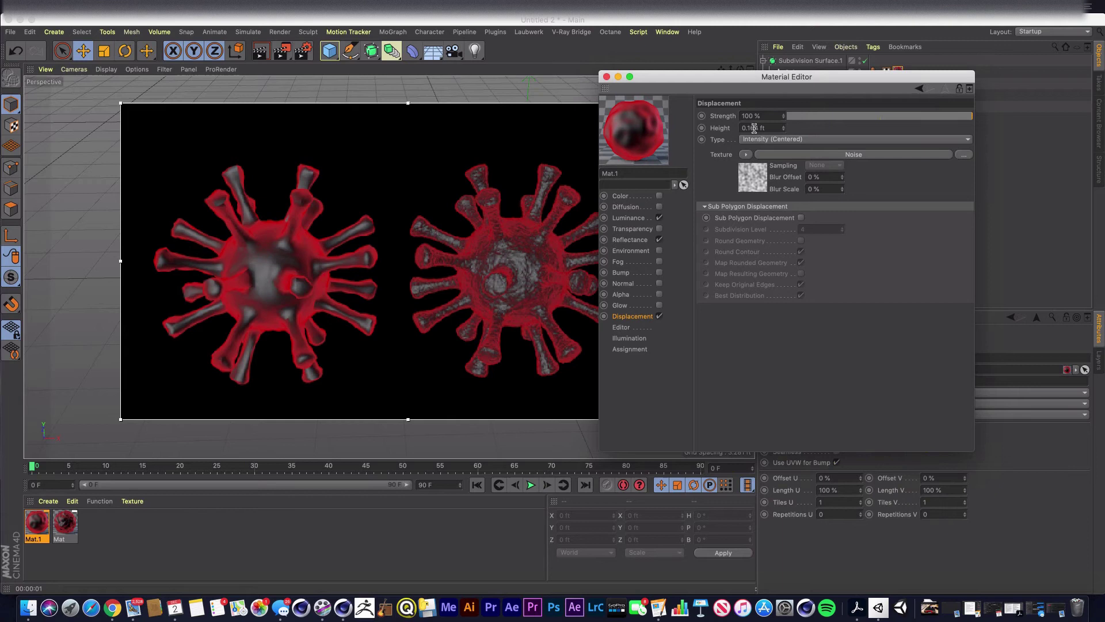
drag(759, 128, 709, 128)
key(BackSpace)
text(.03)
key(Return)
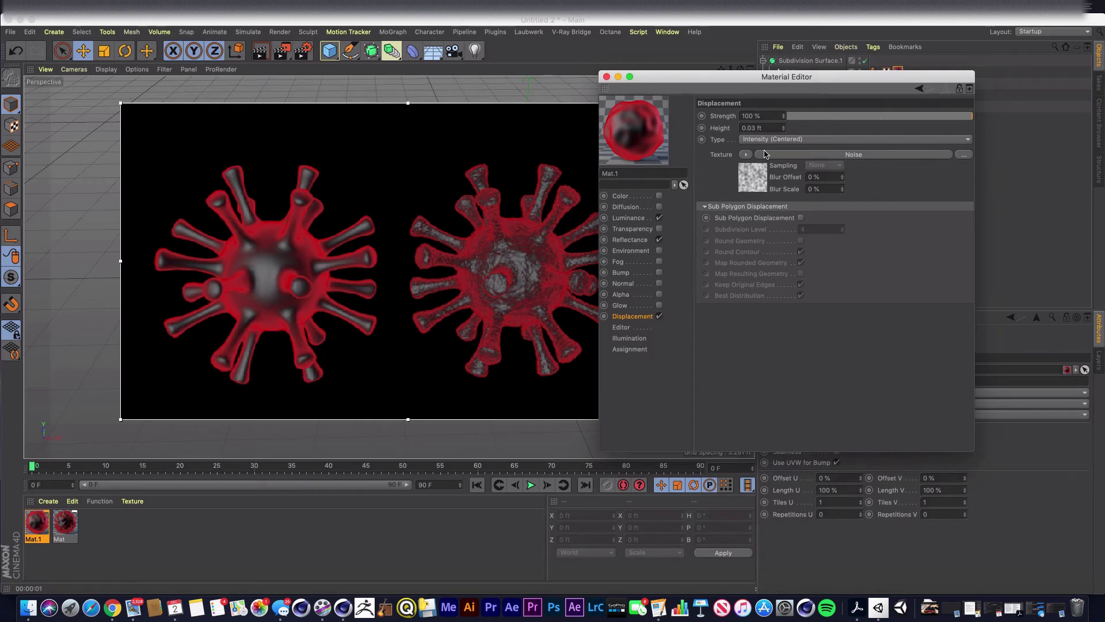
- Switch the displacement Noise to Electric with a 50% Global Scale
click(751, 182)
click(791, 231)
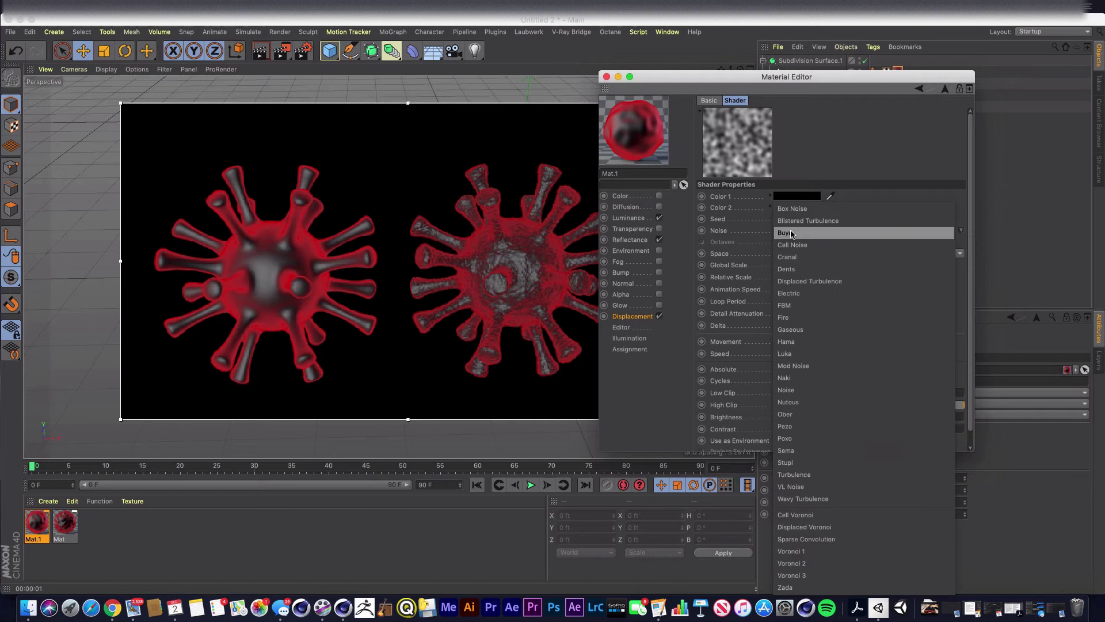
click(798, 292)
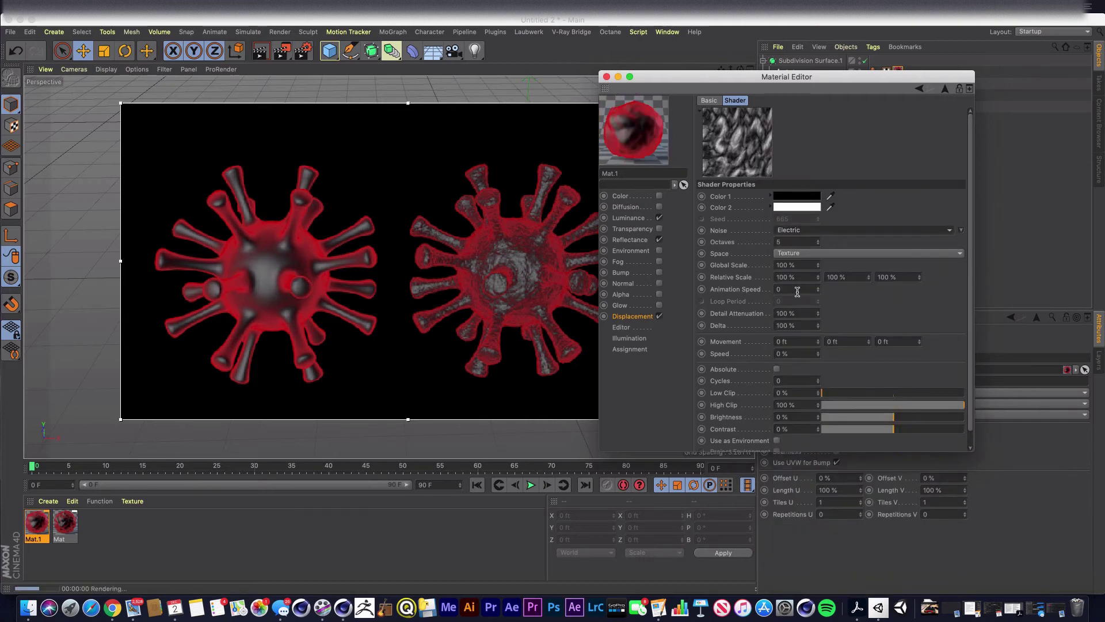
click(803, 265)
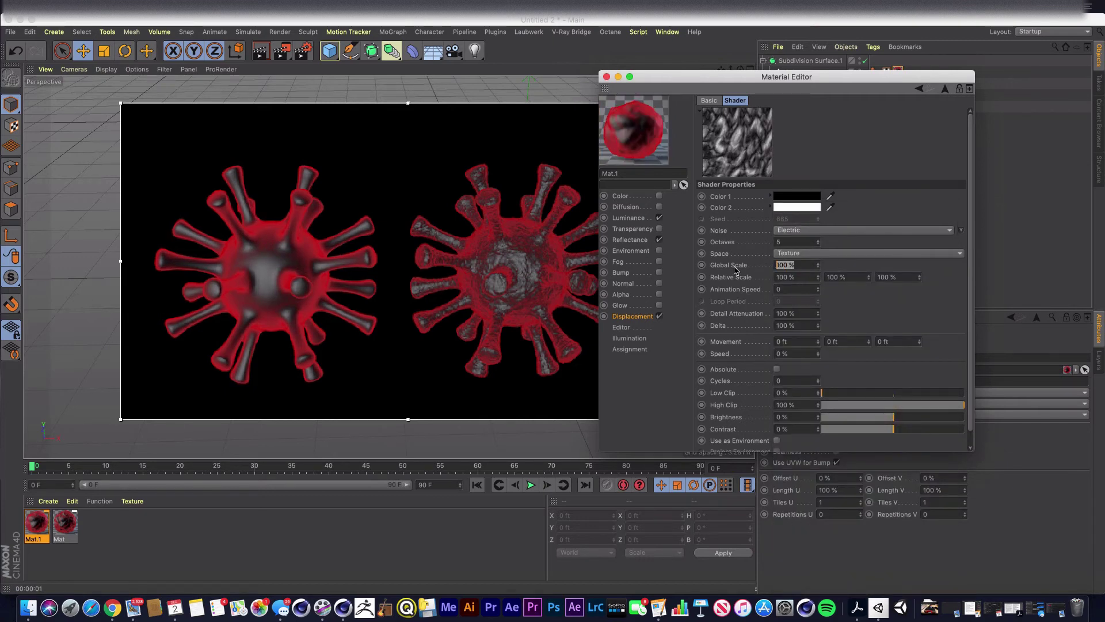
text(50)
key(Return)
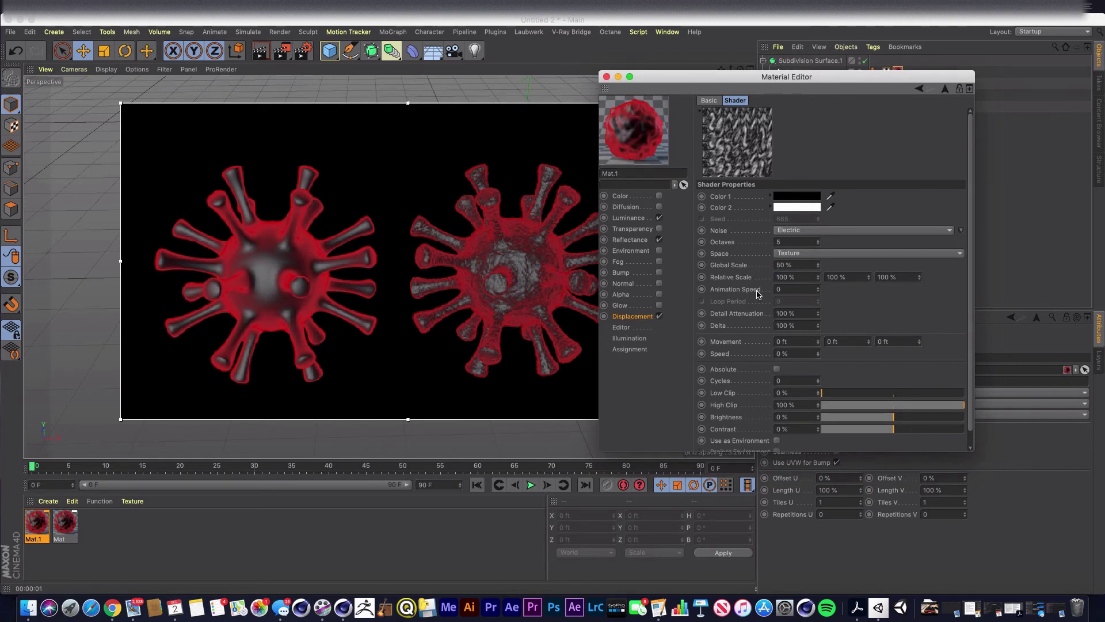
- Enable Sub Polygon Displacement, close the Material Editor, and render the view
click(642, 317)
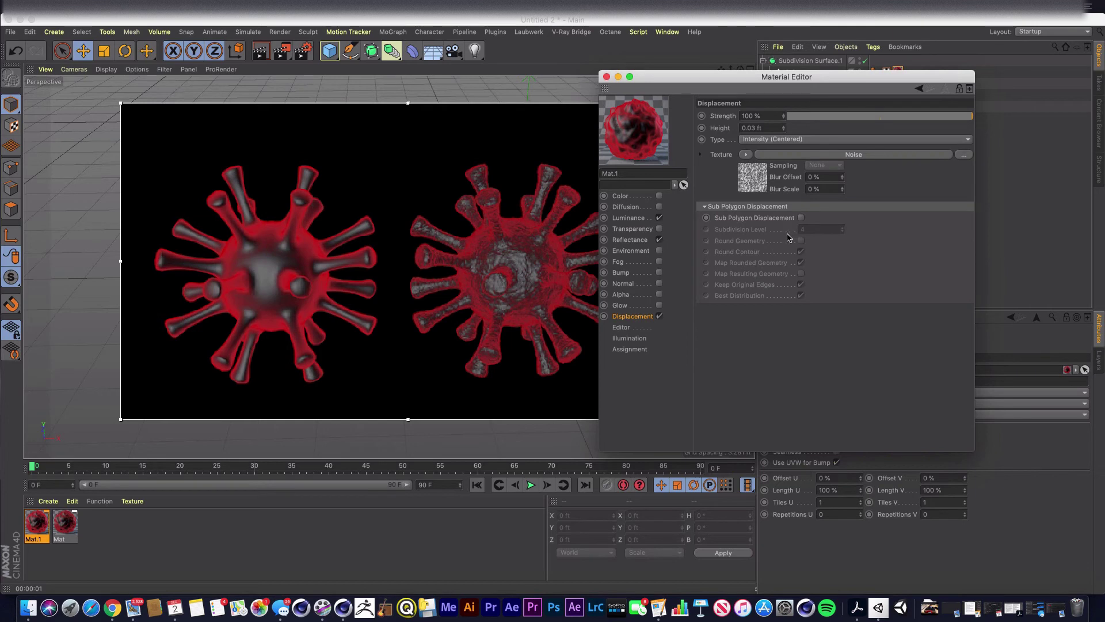
click(801, 217)
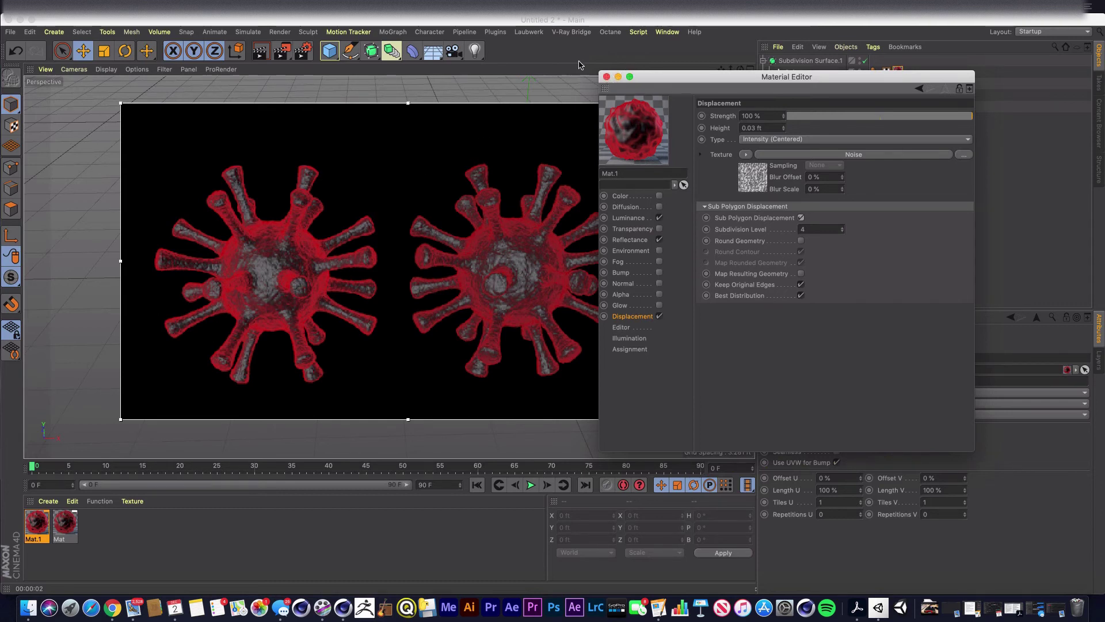
click(606, 77)
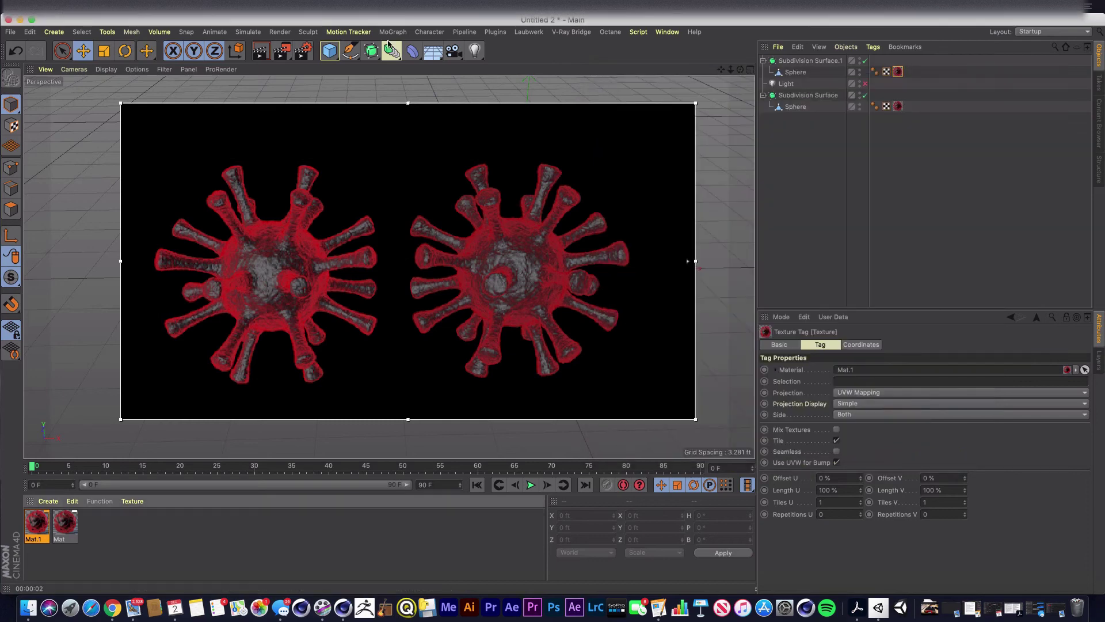
click(259, 53)
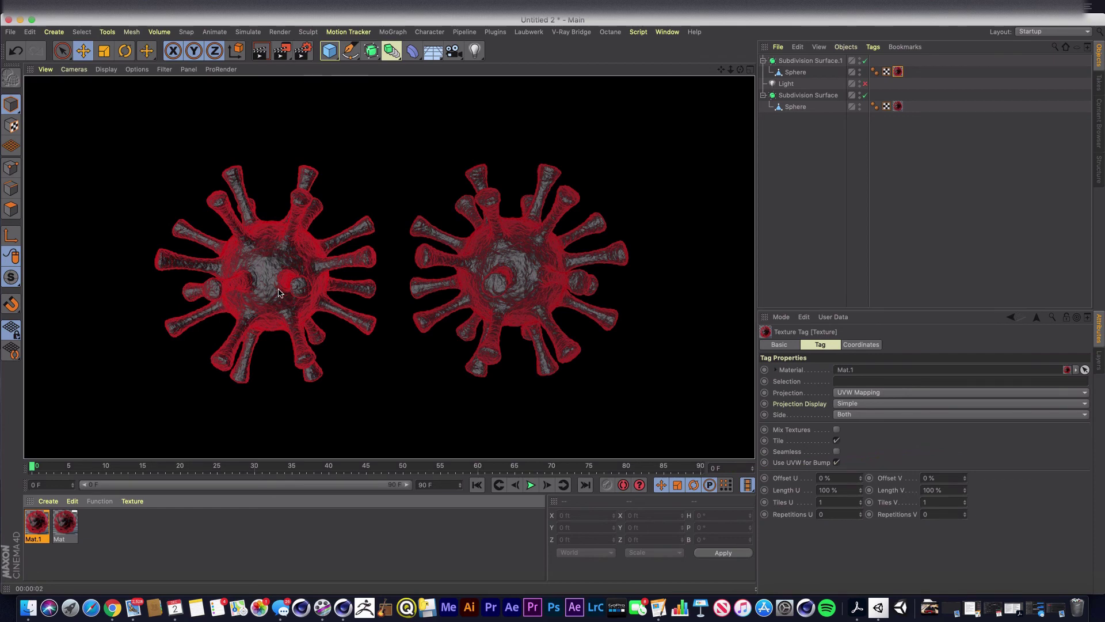
- Set the Animation Speed of Mat.1's Electric displacement noise to 1.7, then play back to preview it
double_click(44, 520)
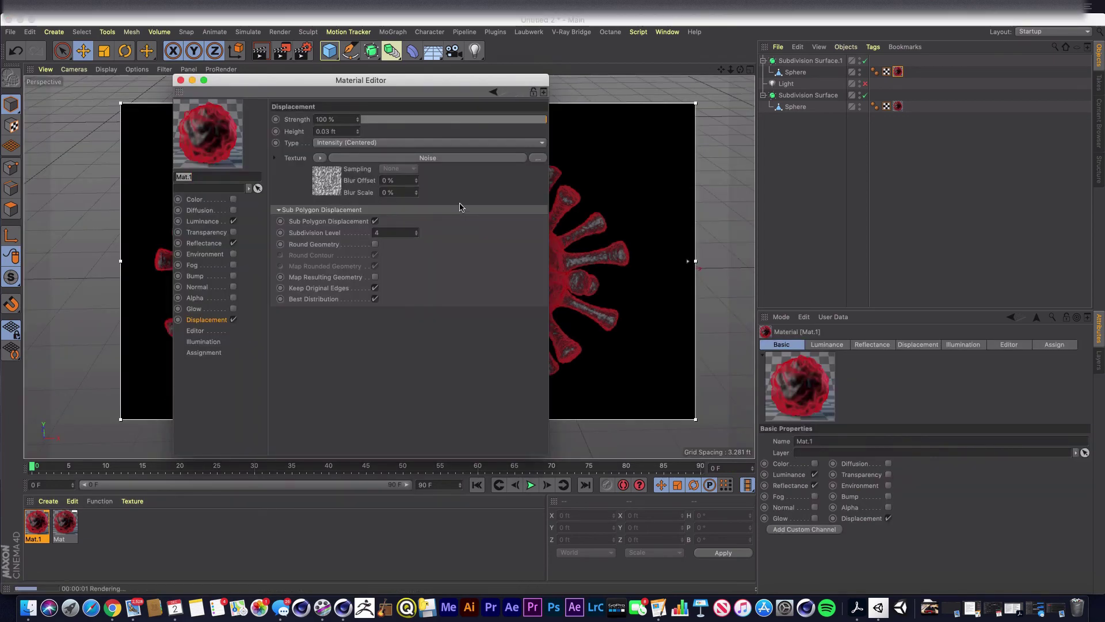
click(318, 184)
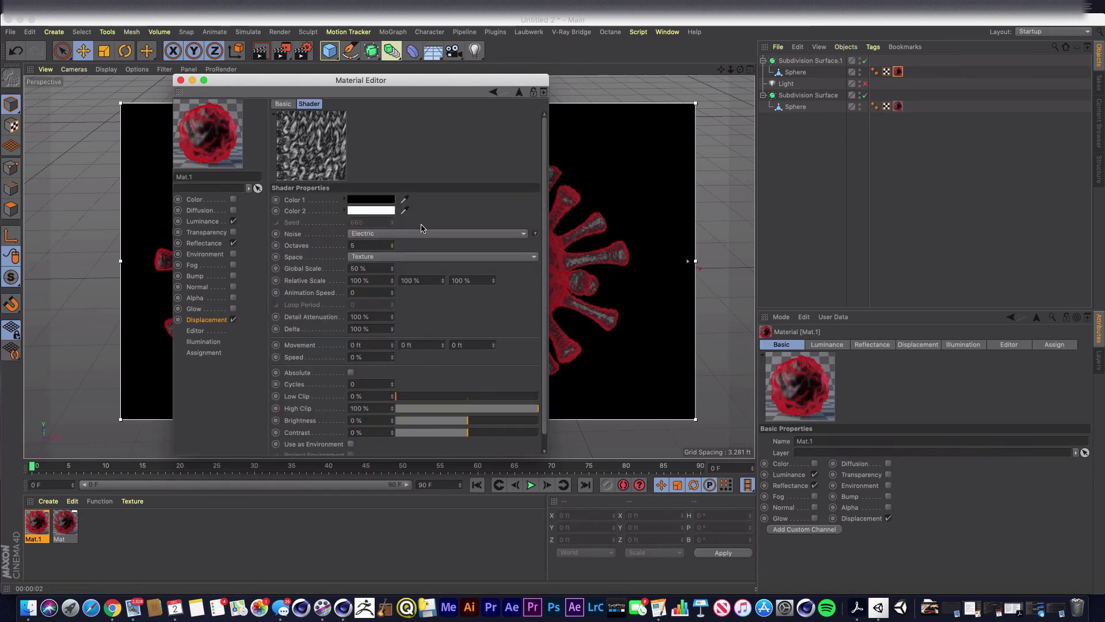
drag(396, 294, 396, 283)
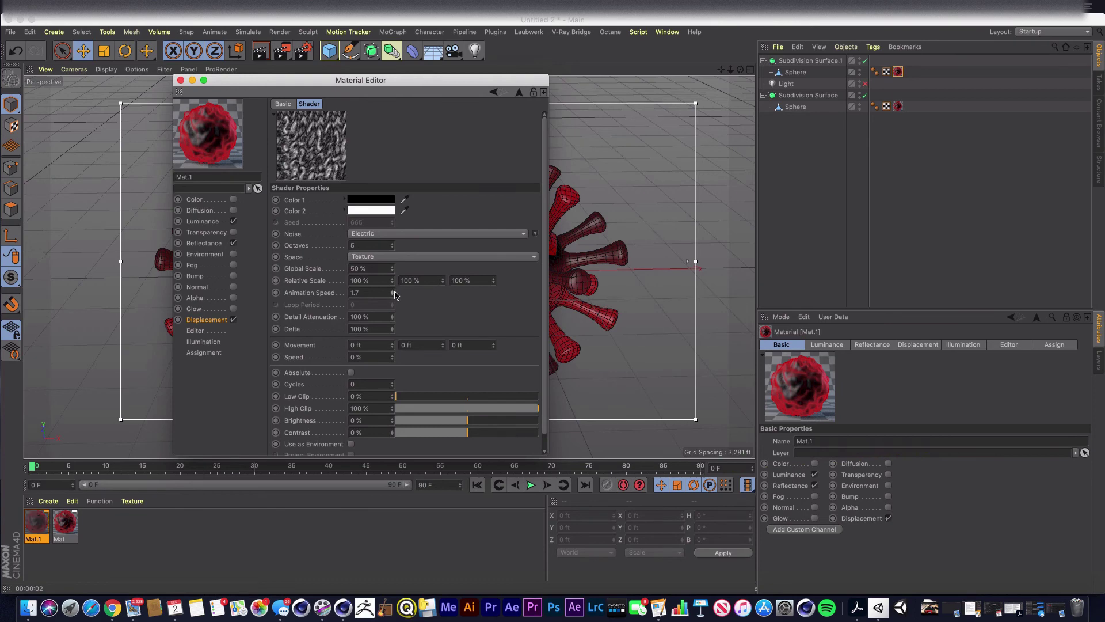
click(180, 81)
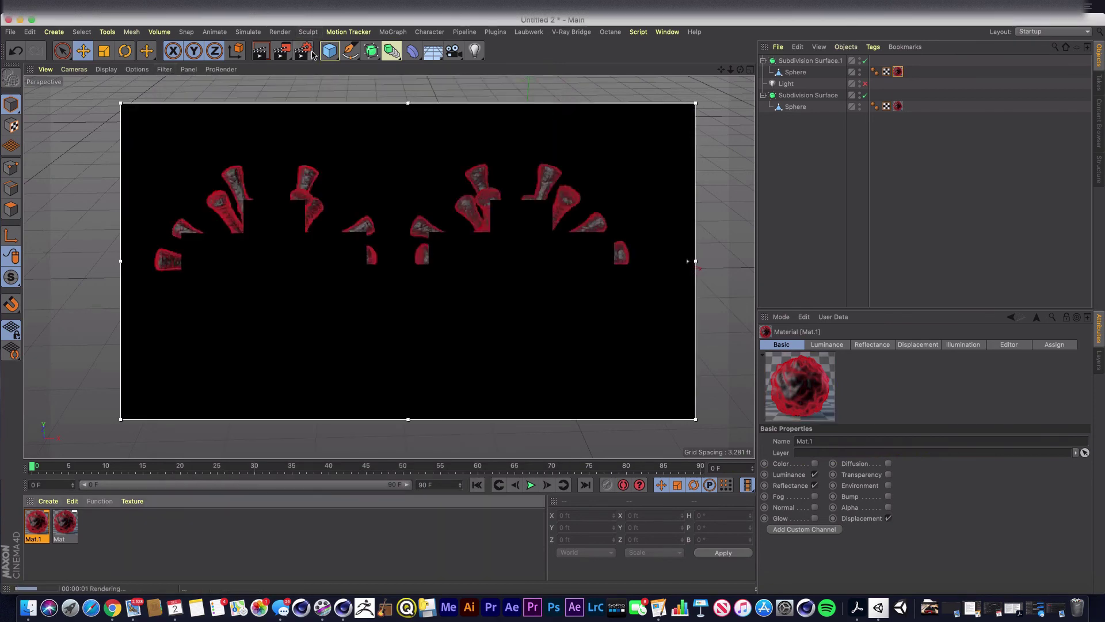
click(531, 485)
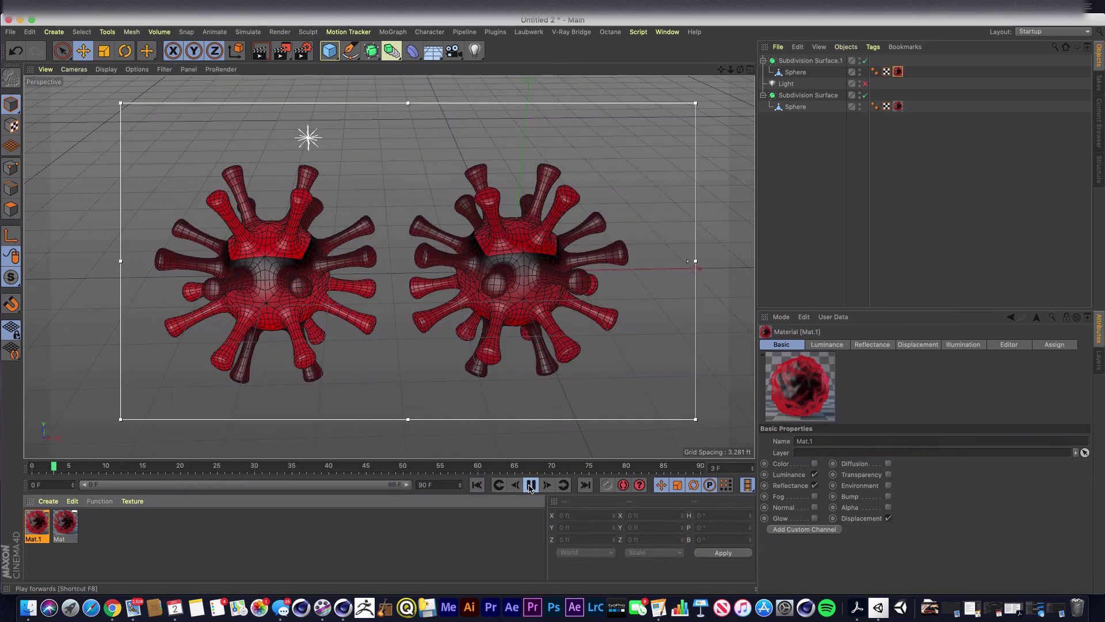
click(530, 485)
click(476, 485)
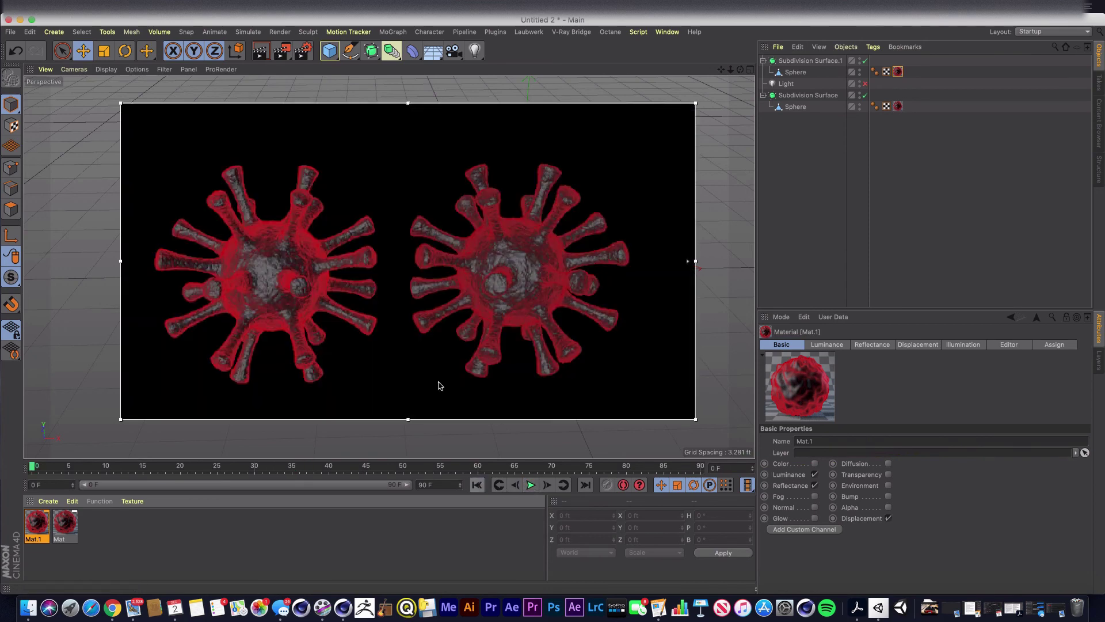